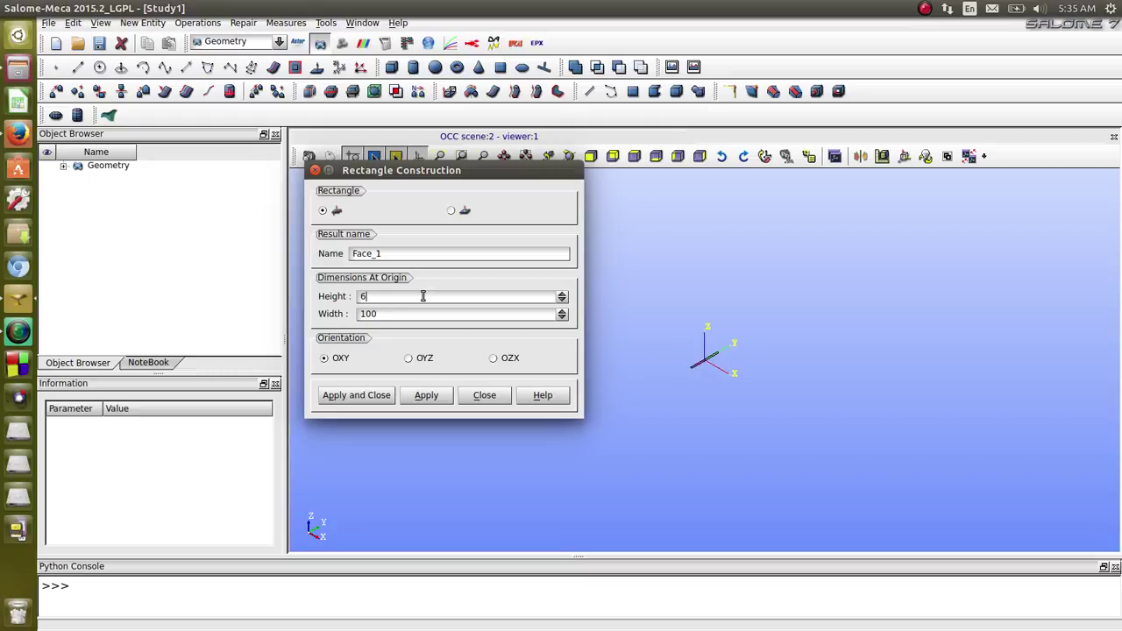
Create a rectangular face at the origin in the OXY orientation with height 6 and width 0.2
scroll(701, 342, up, 10)
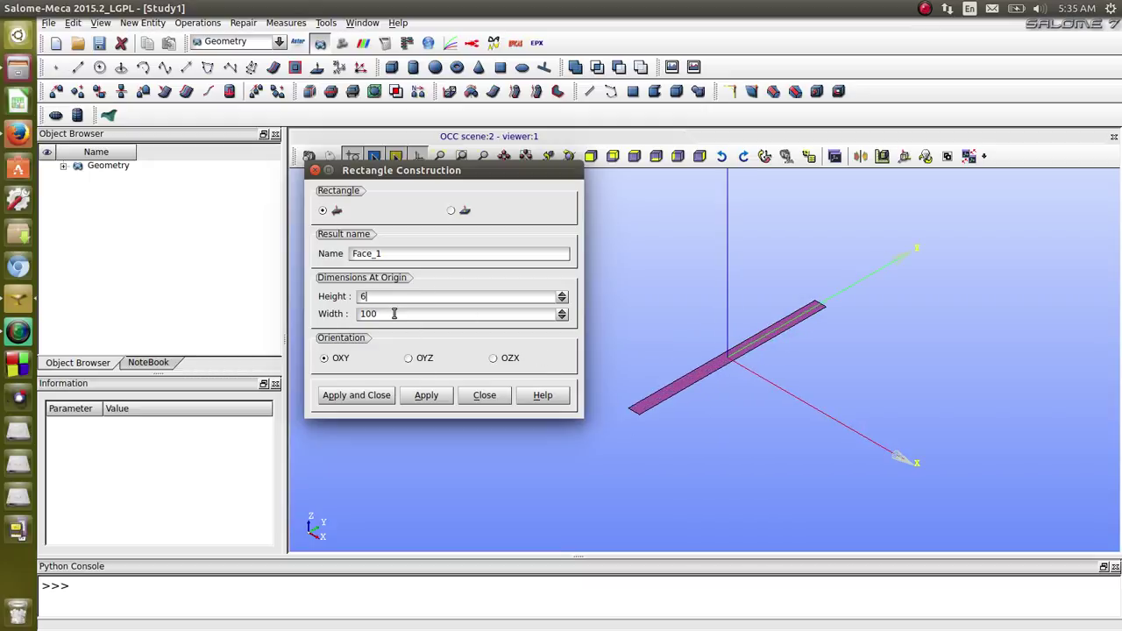
drag(395, 314, 354, 314)
text(0.2)
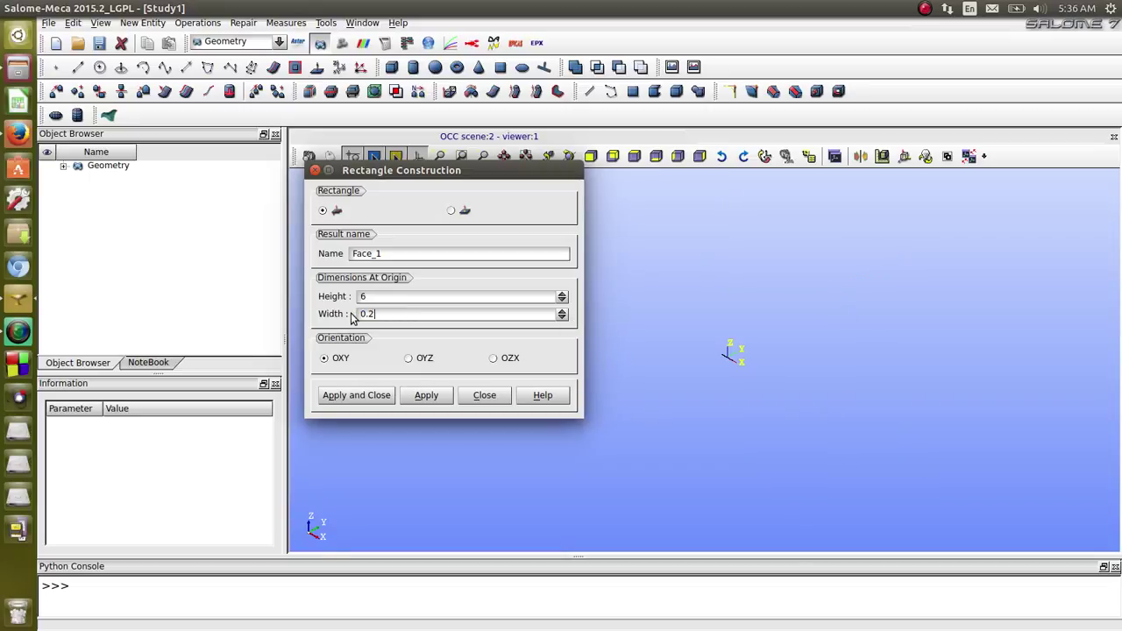
scroll(763, 359, up, 10)
scroll(626, 321, up, 3)
scroll(626, 321, down, 1)
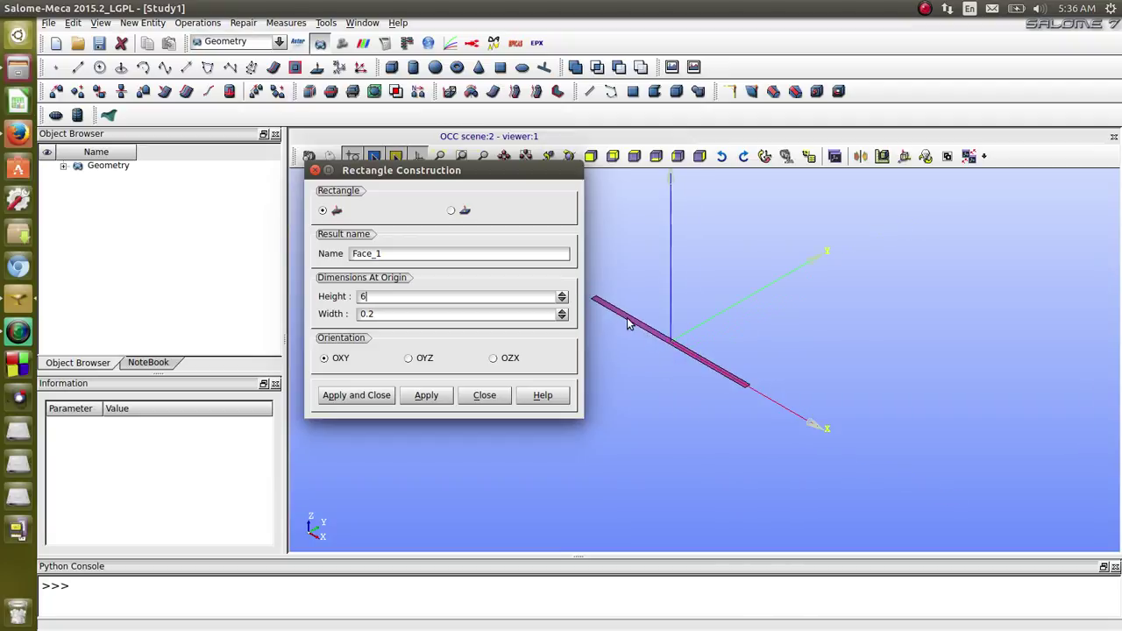
click(356, 395)
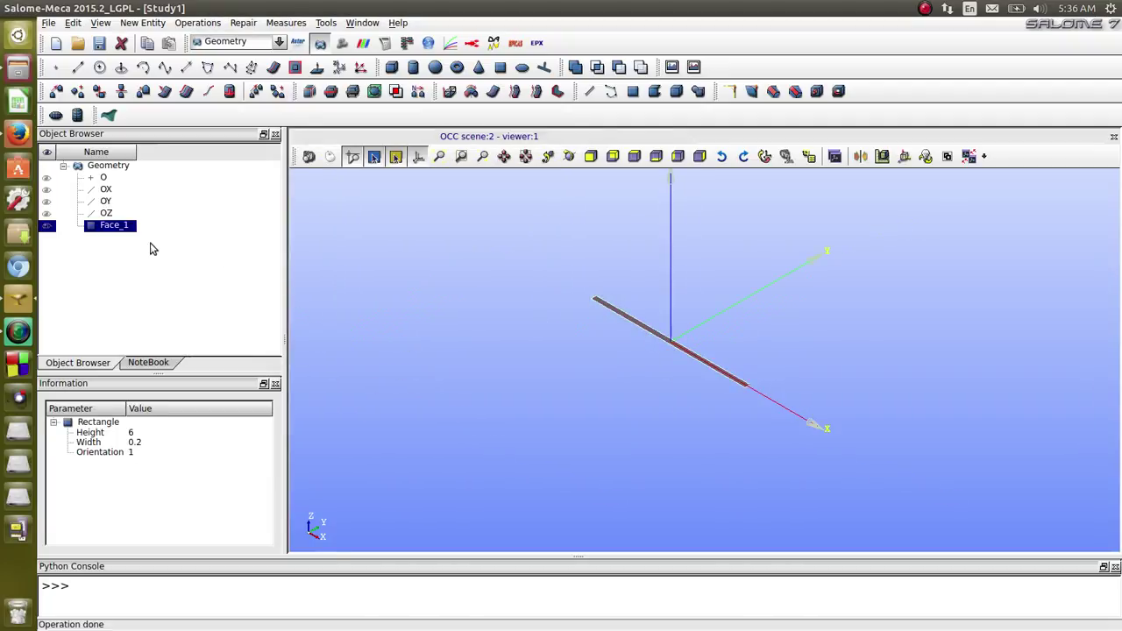
Construct a V-isoline on Face_1 at parameter 0.5, and show the face again
scroll(614, 299, up, 3)
click(527, 156)
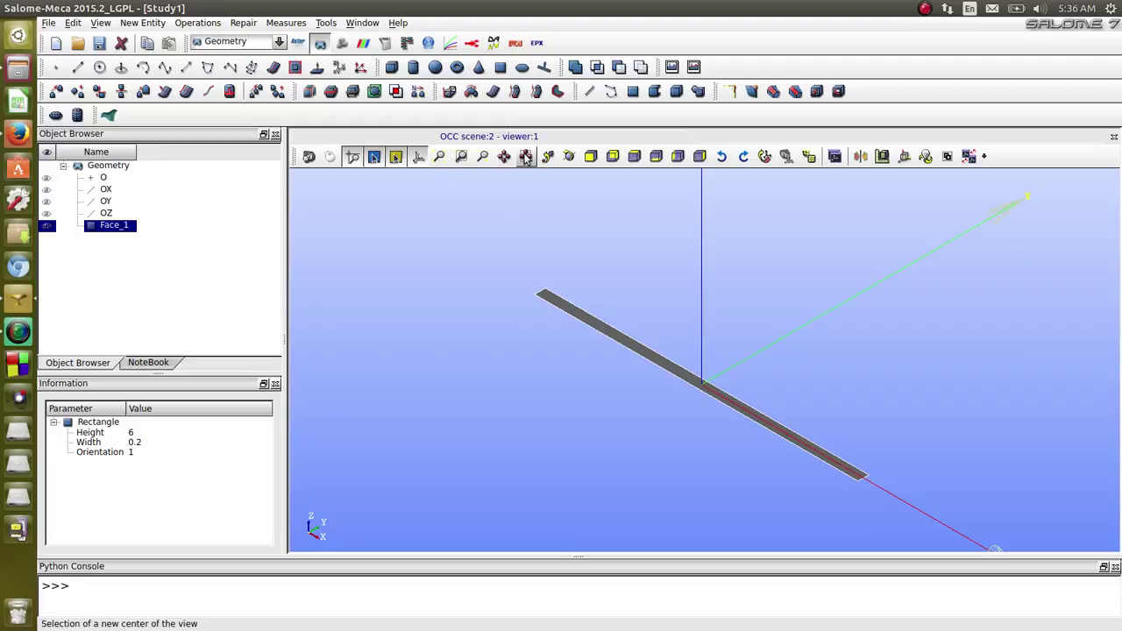
click(143, 23)
mouse_move(140, 41)
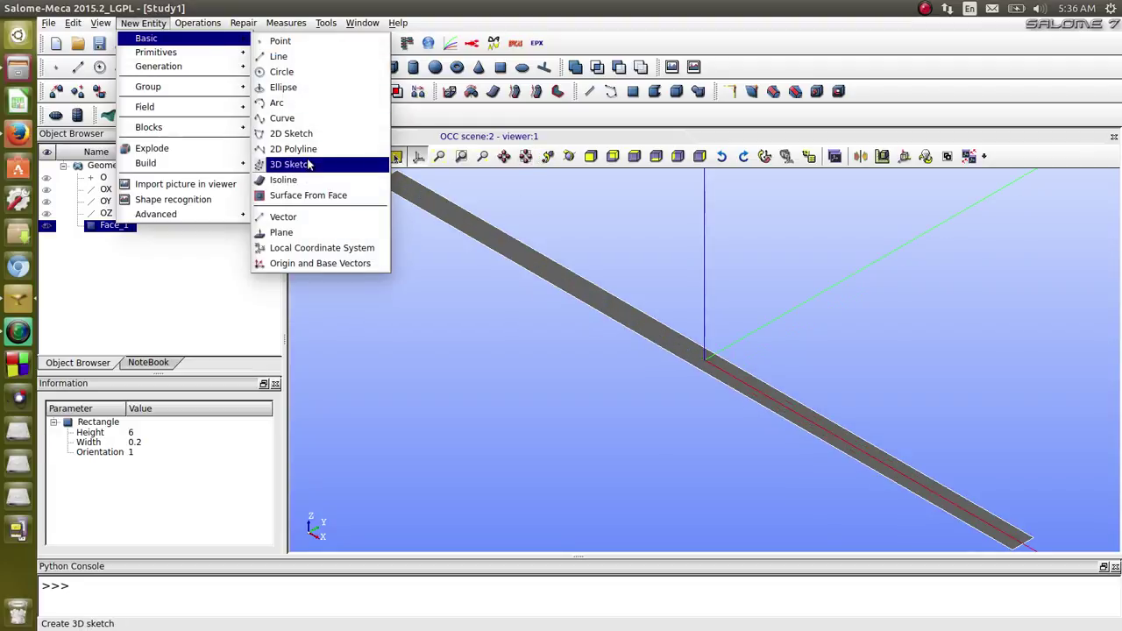
click(354, 182)
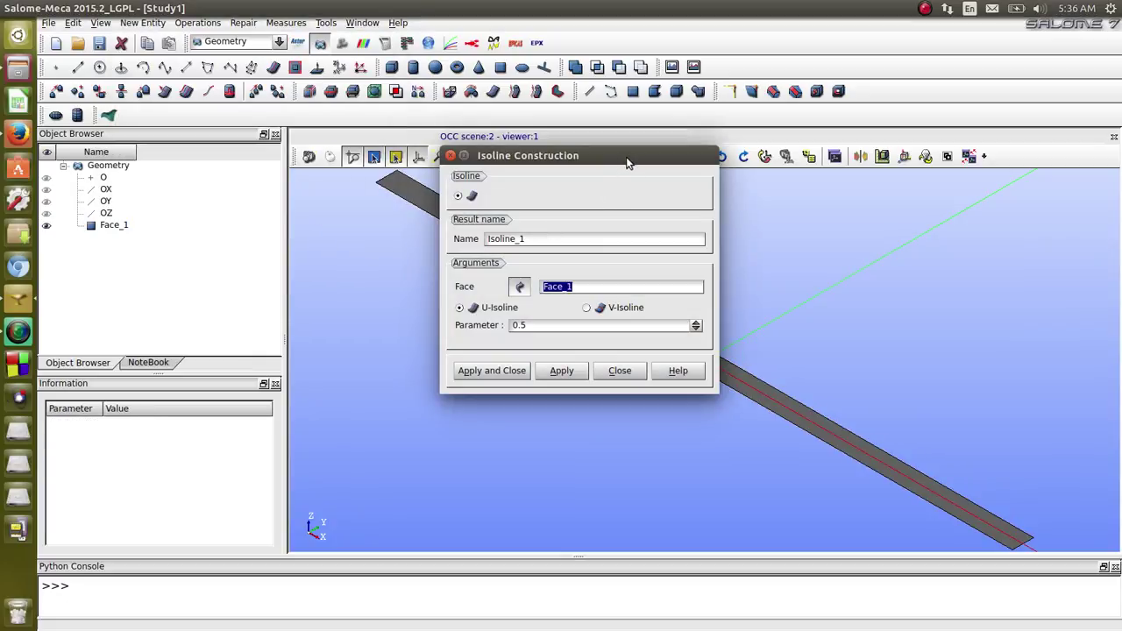
drag(627, 162, 342, 180)
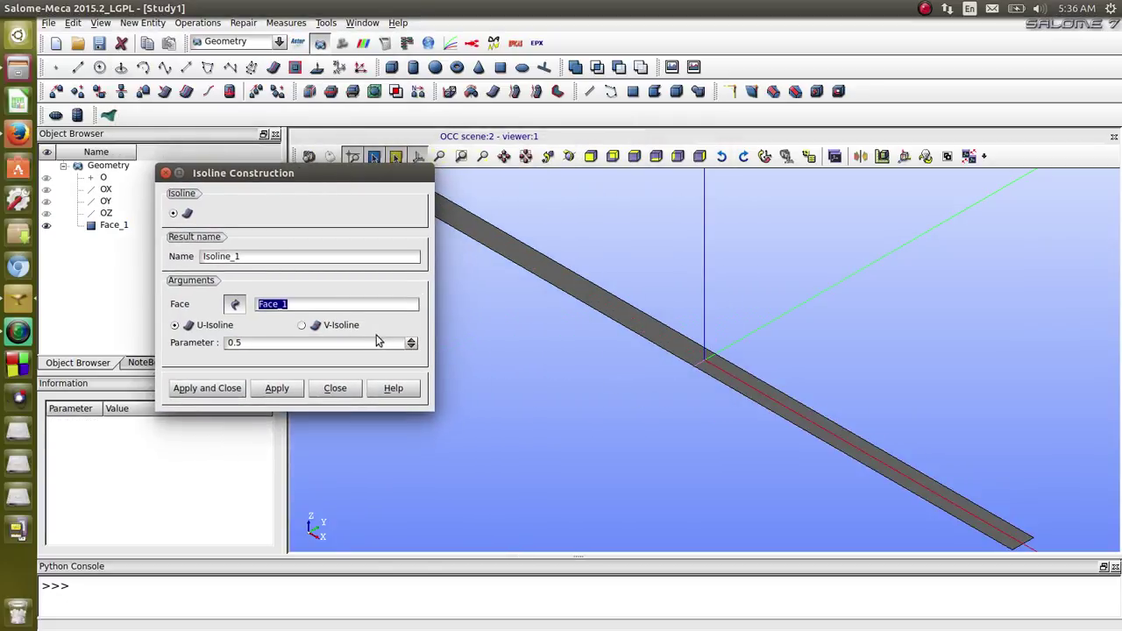
click(304, 327)
scroll(693, 375, down, 3)
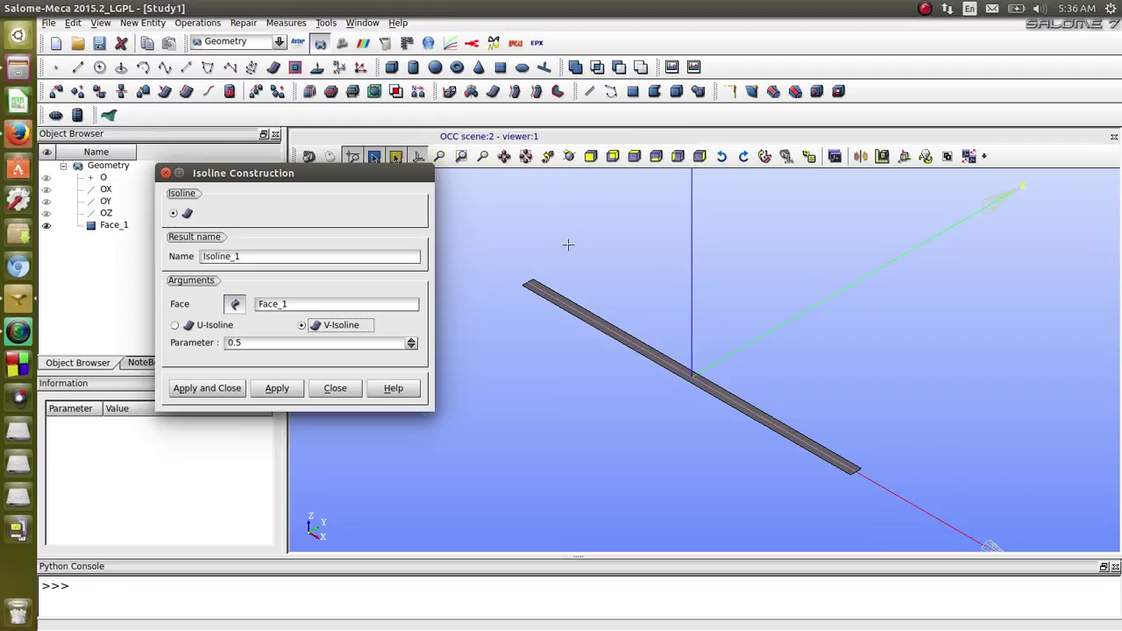
click(207, 389)
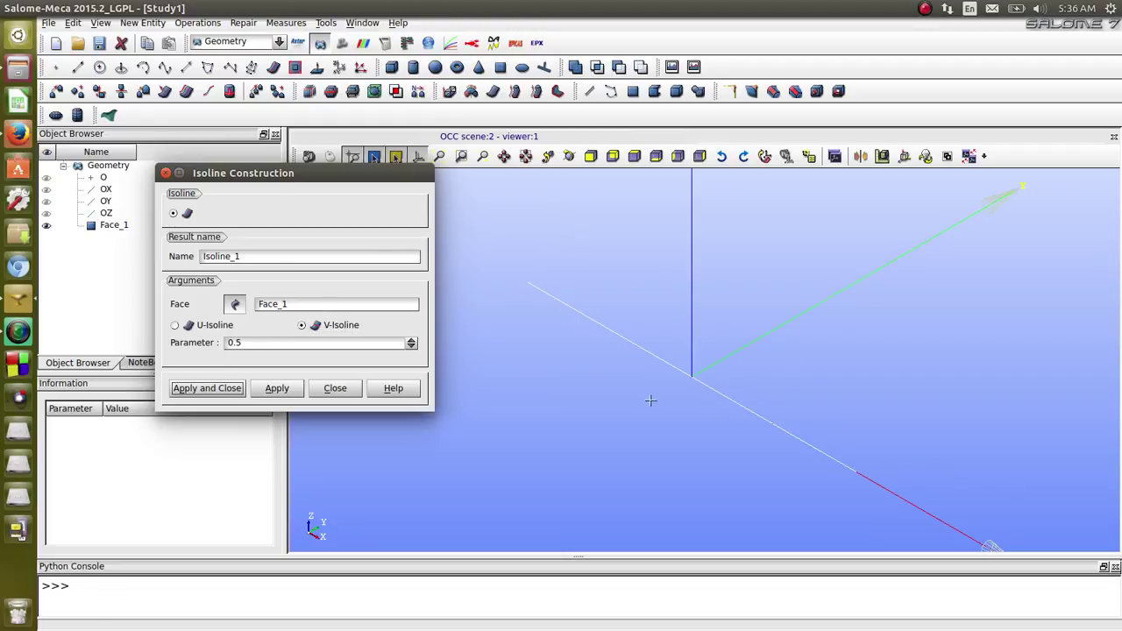
click(46, 225)
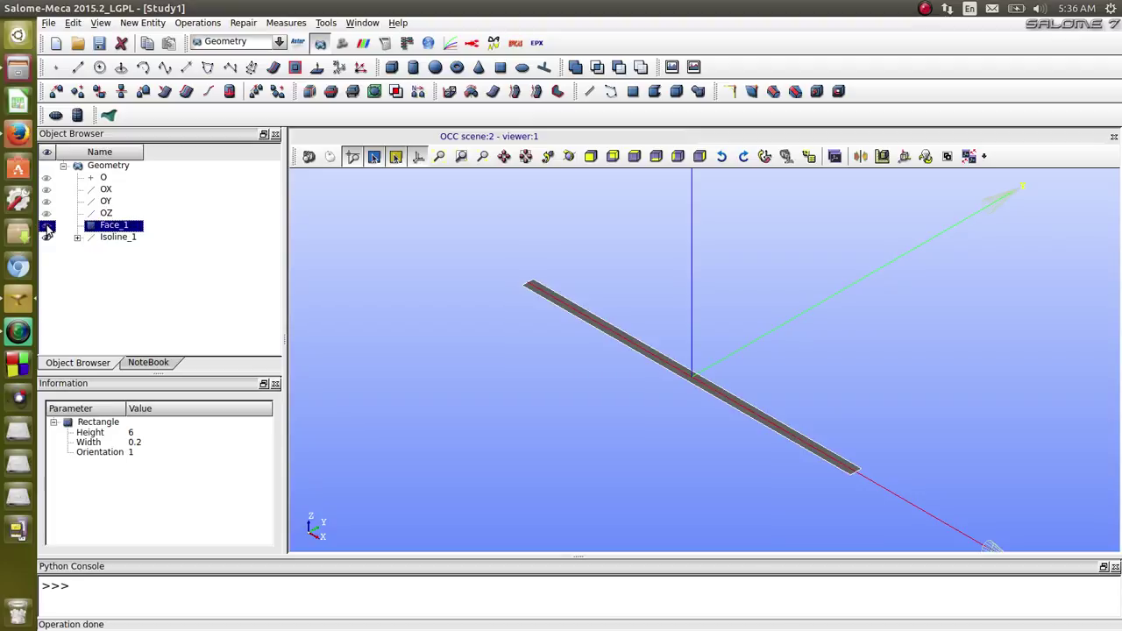
Extrude Isoline_1 along the OZ vector with a height of 0.5 in the reversed direction to form the web
click(109, 238)
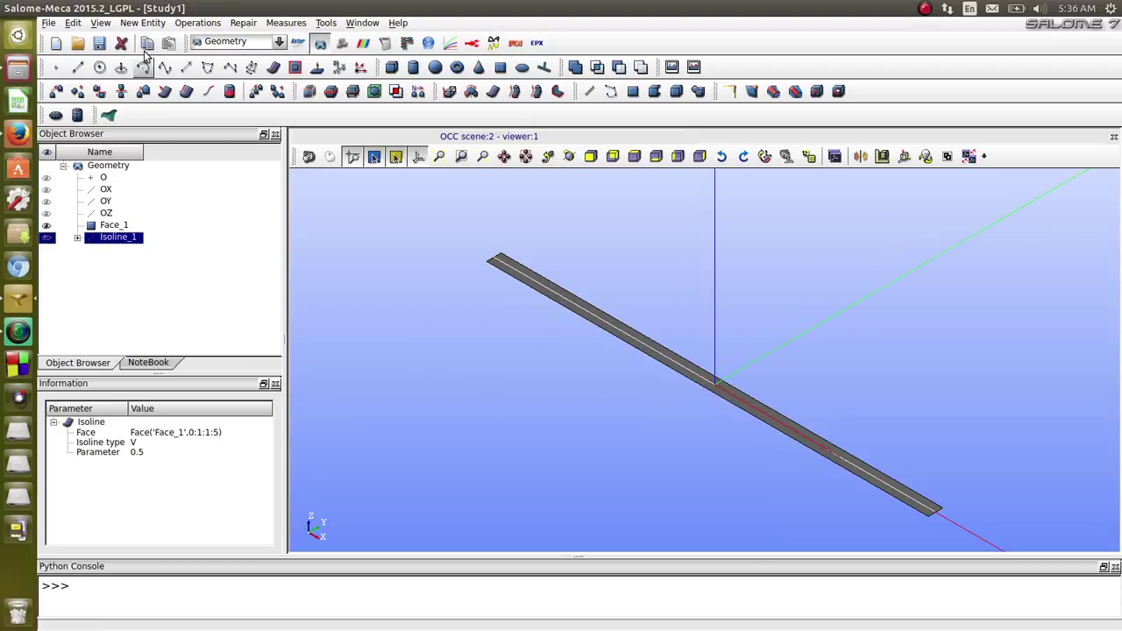
click(143, 23)
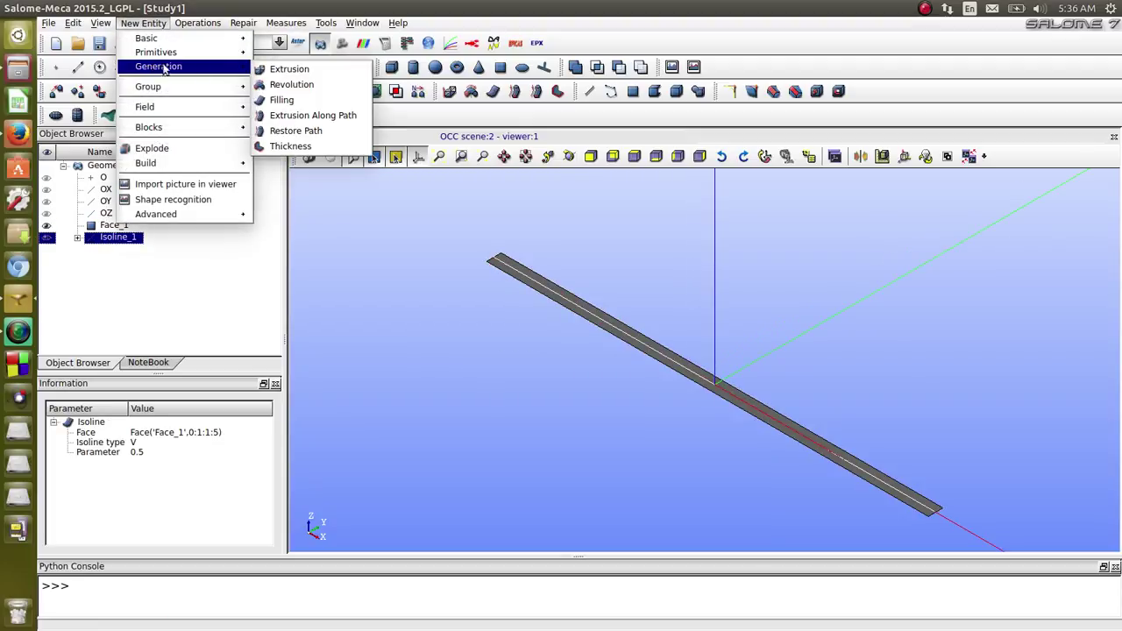
click(276, 68)
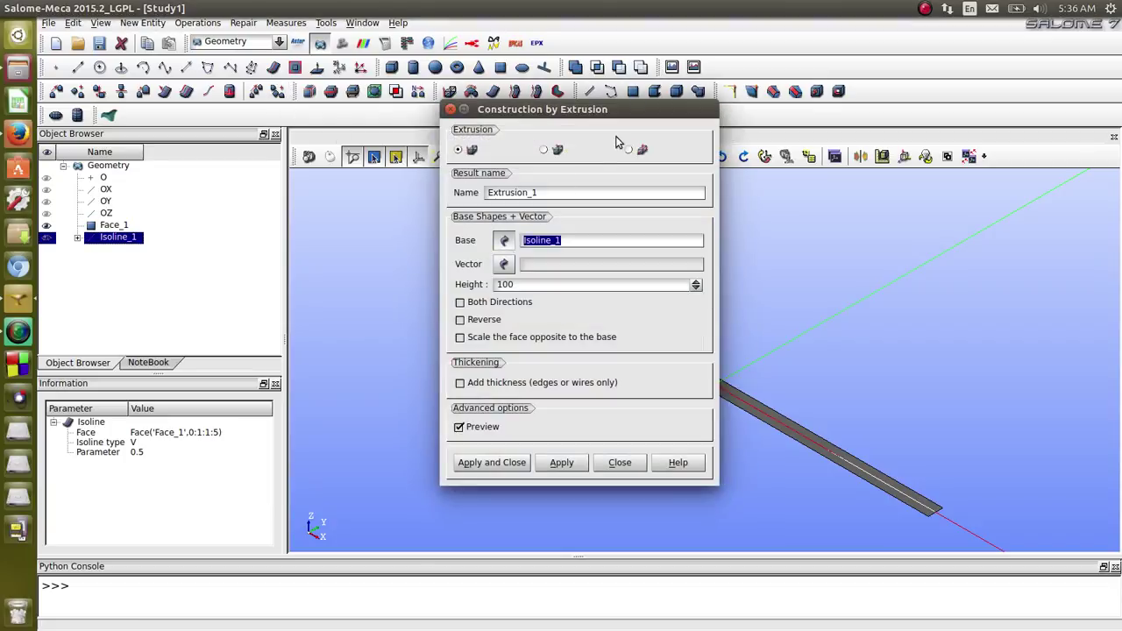
drag(614, 111, 353, 124)
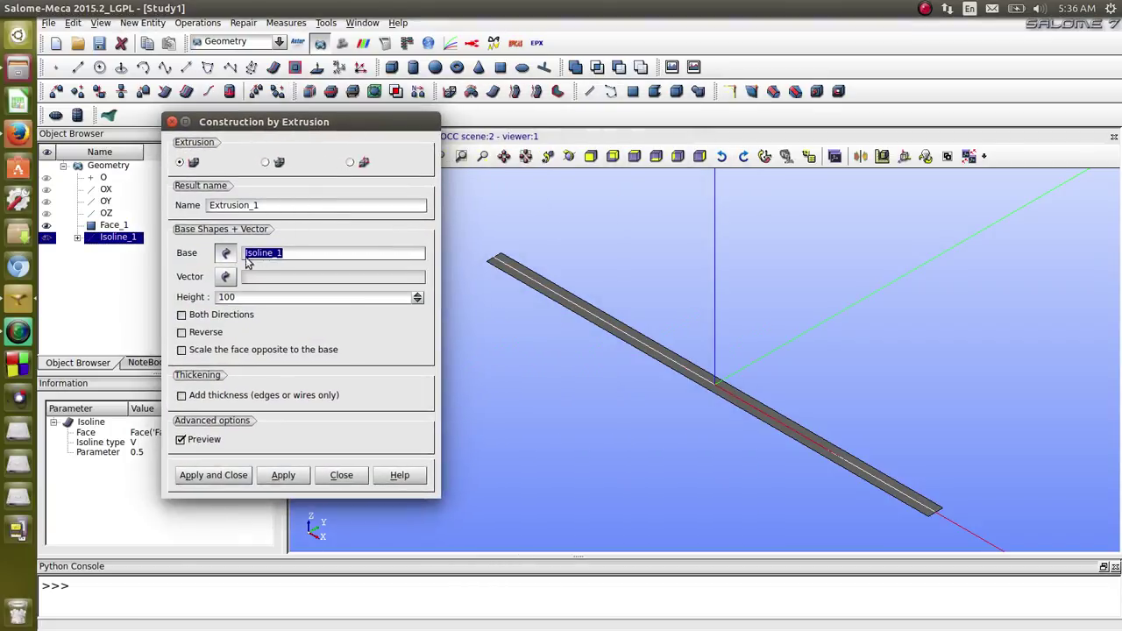
click(226, 277)
click(105, 215)
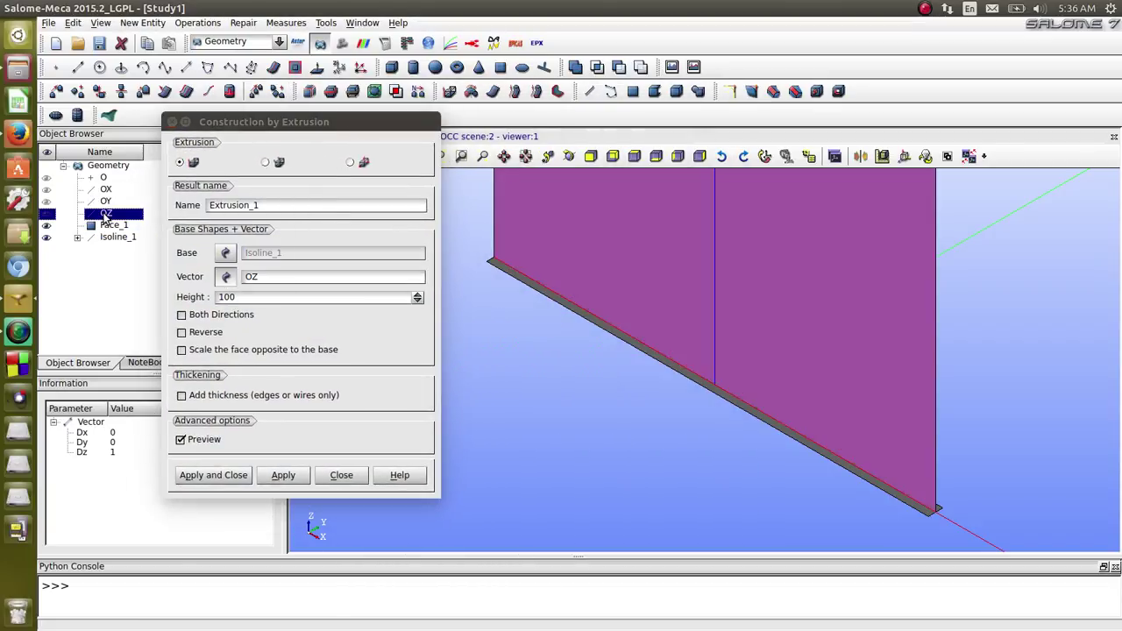
drag(245, 300, 200, 298)
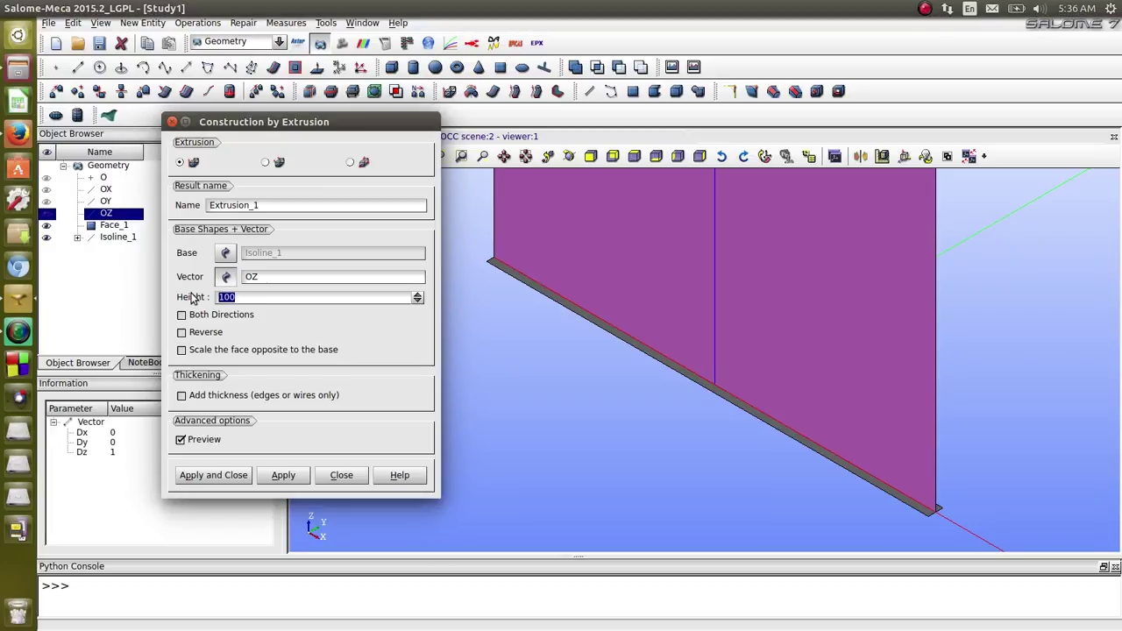
text(0.1)
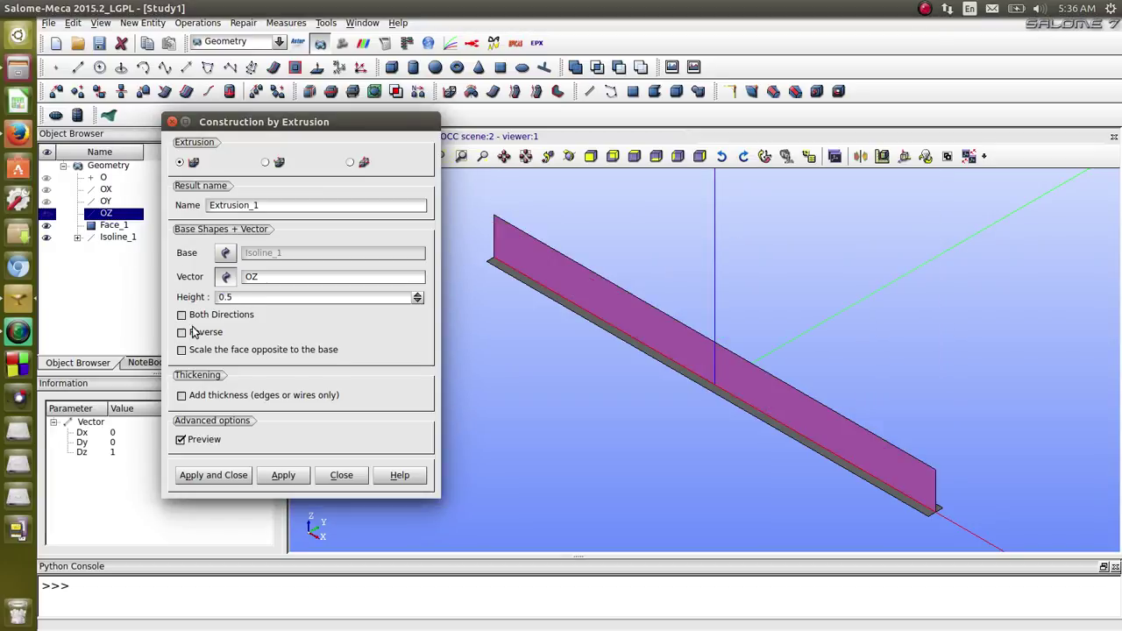
click(184, 332)
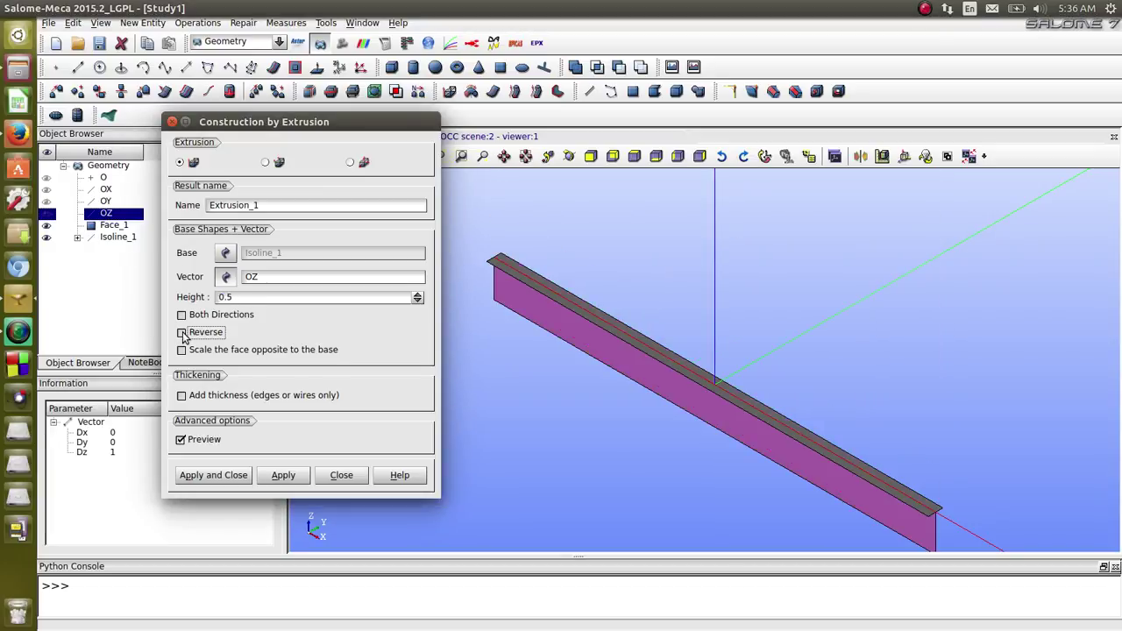
click(219, 476)
Create a translated copy of Face_1 with Dz -0.5 as the lower flange, and show the original face again
scroll(621, 409, down, 2)
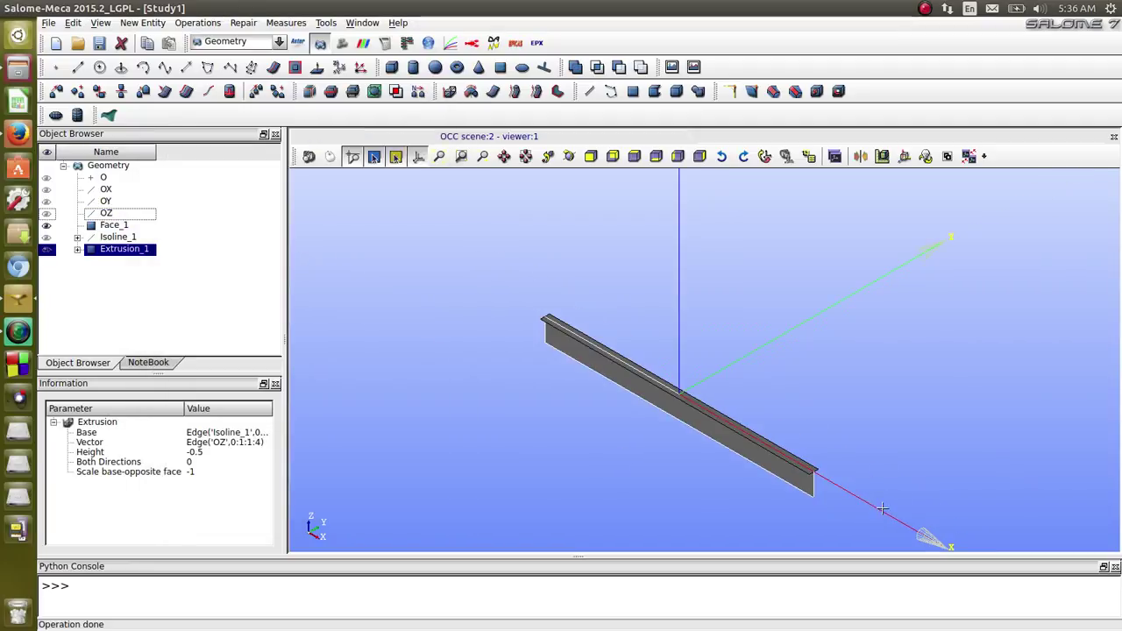
scroll(813, 483, up, 3)
scroll(676, 410, up, 1)
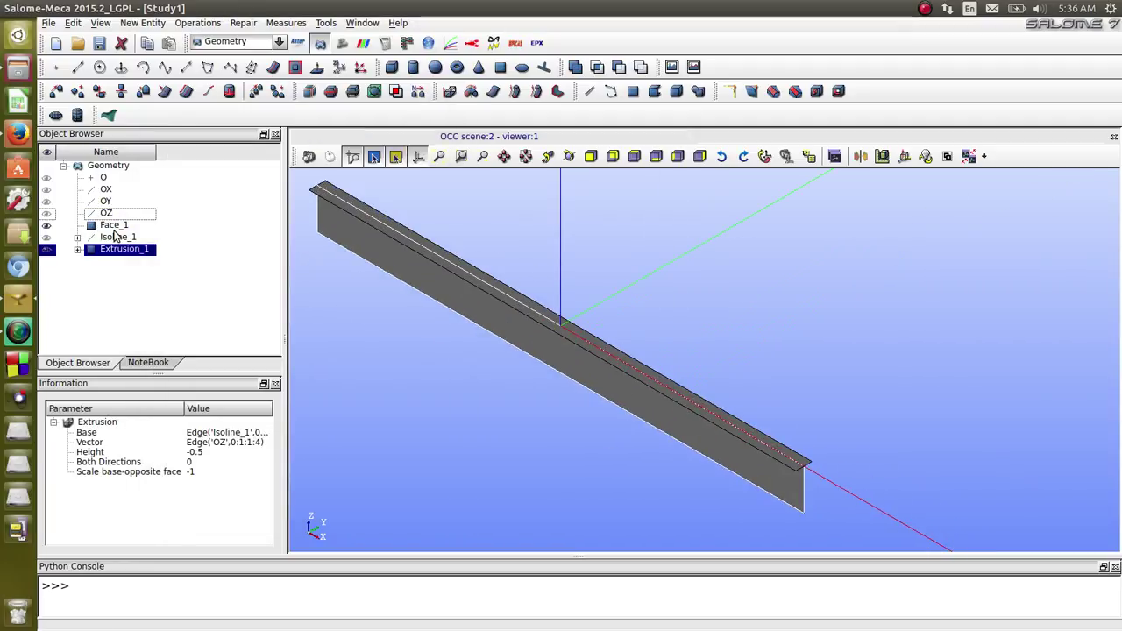
click(114, 225)
click(198, 23)
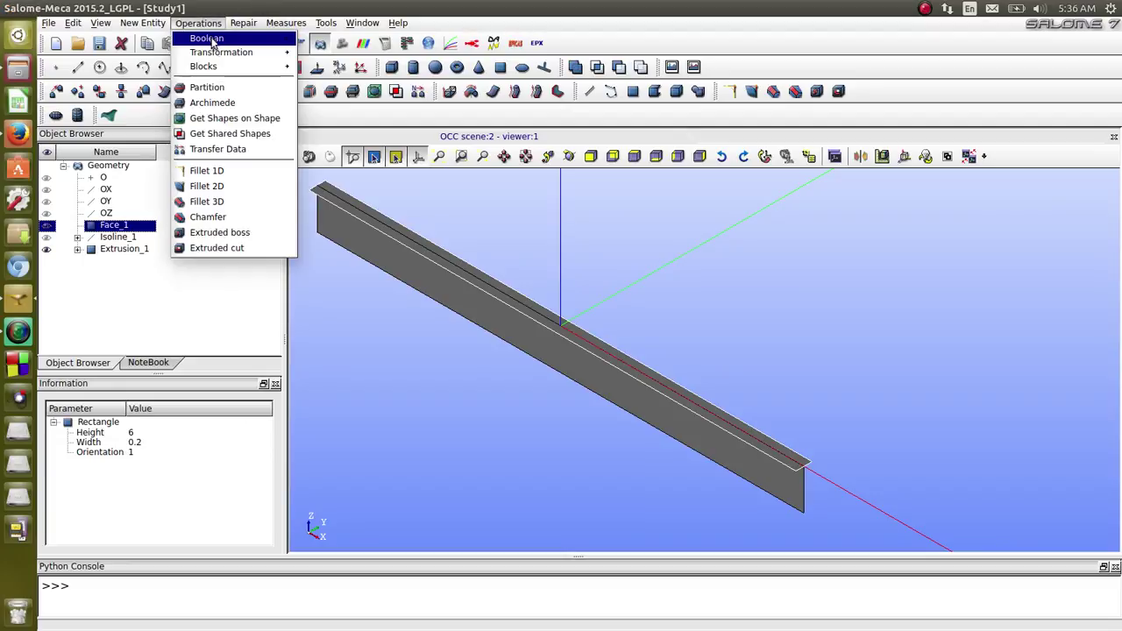
mouse_move(219, 59)
click(333, 54)
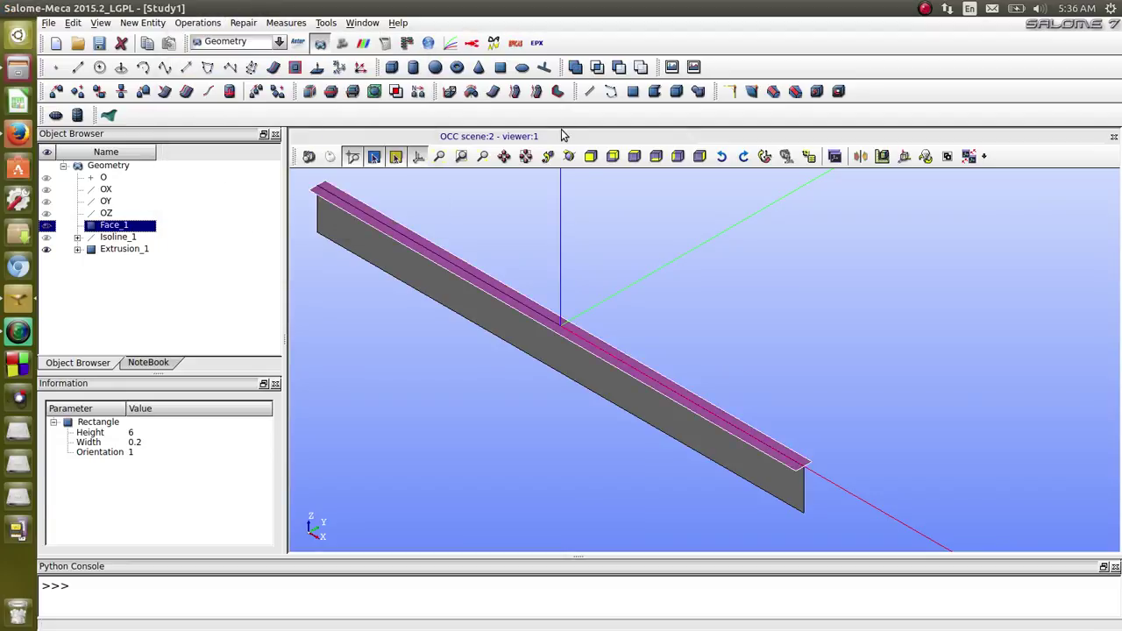
double_click(496, 308)
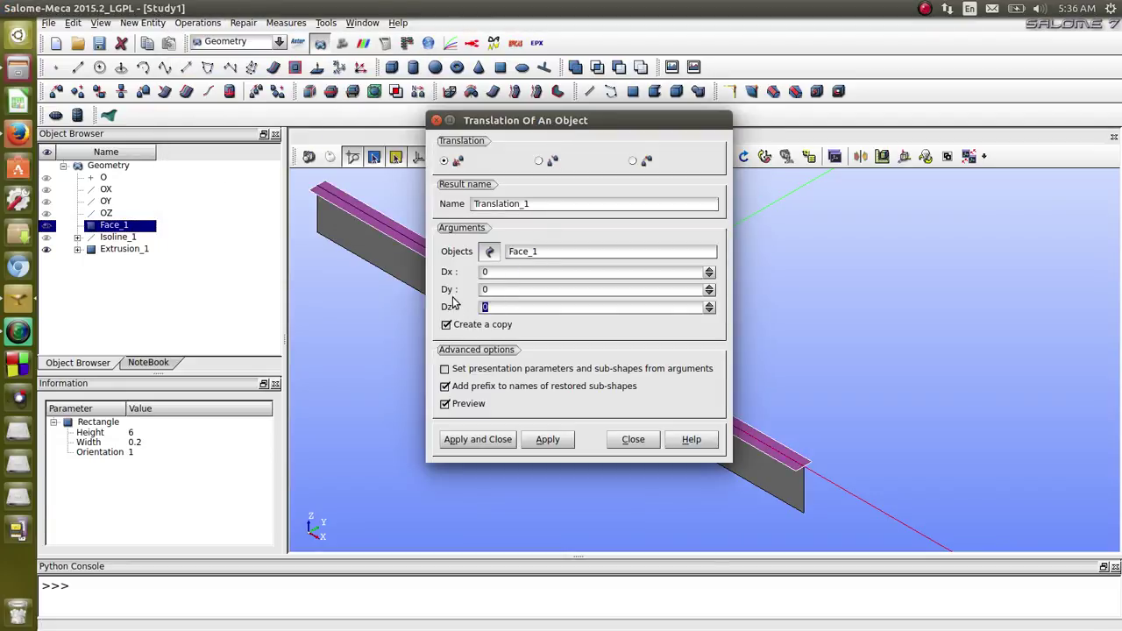
text(.5)
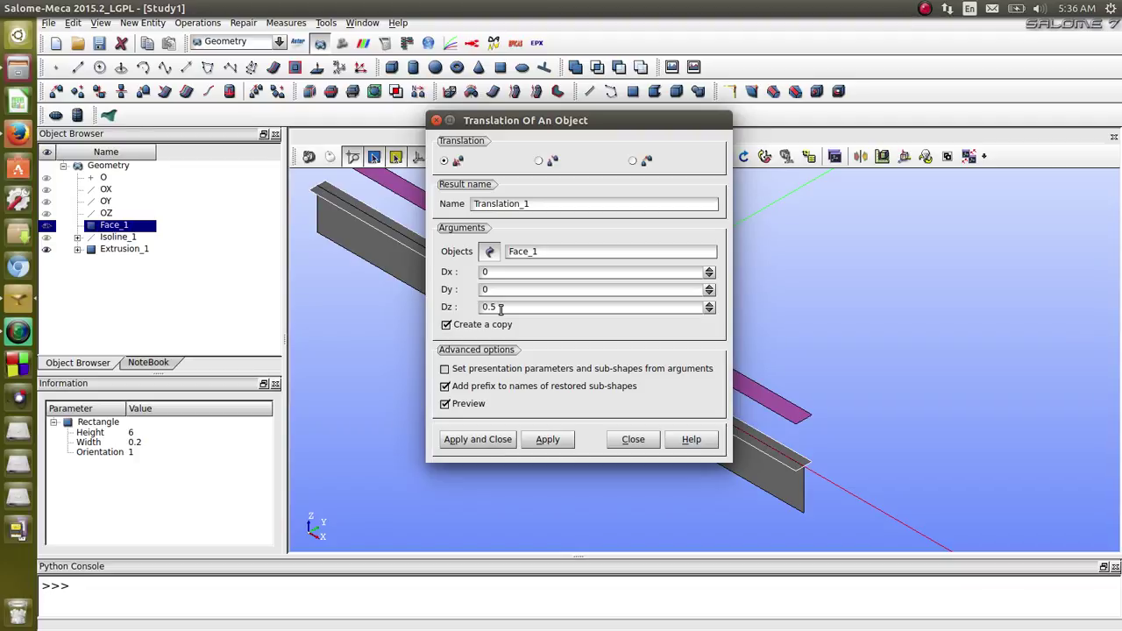
key(Home)
text(-)
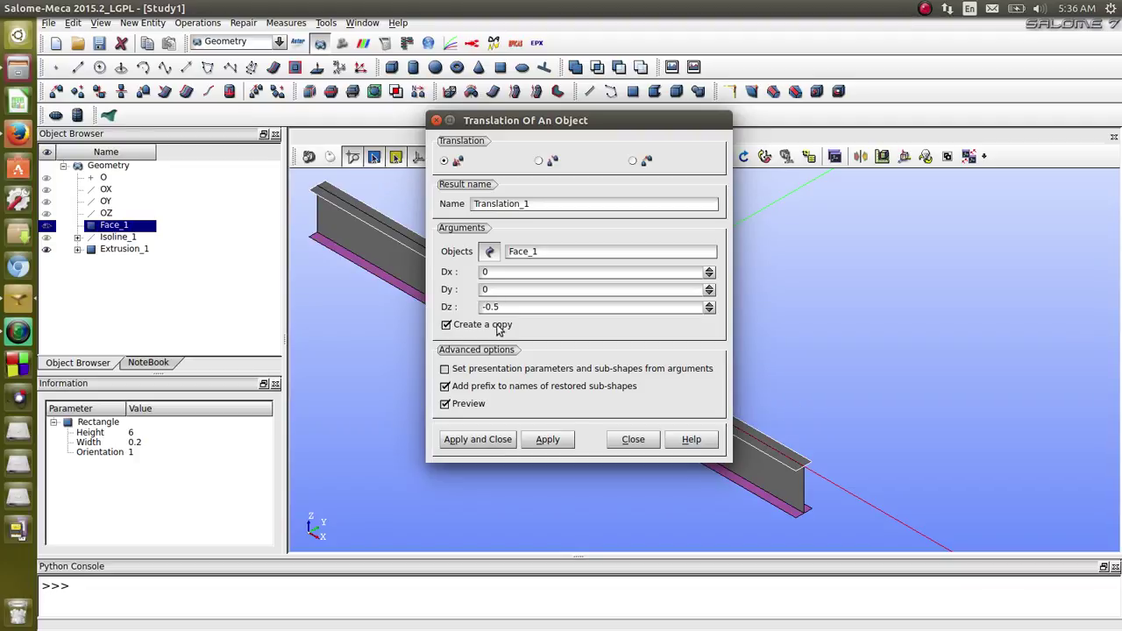
click(491, 440)
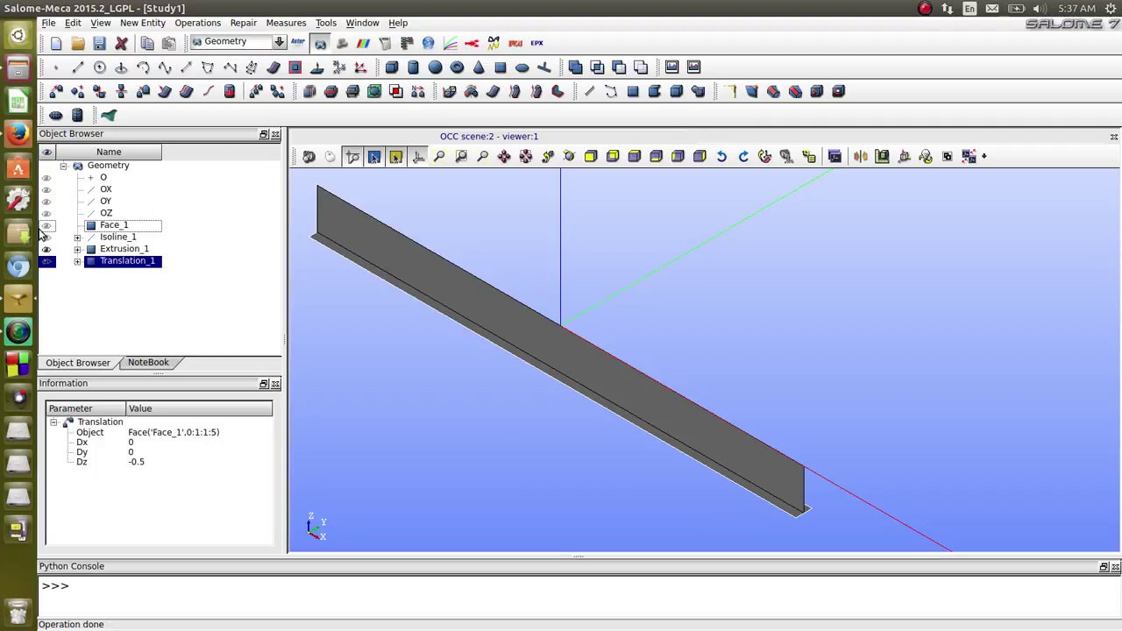
click(46, 225)
Construct a vertical line at the beam end joining the near corner of the lower flange to the near corner of the upper flange
ctrl+right_drag(596, 333, 842, 489)
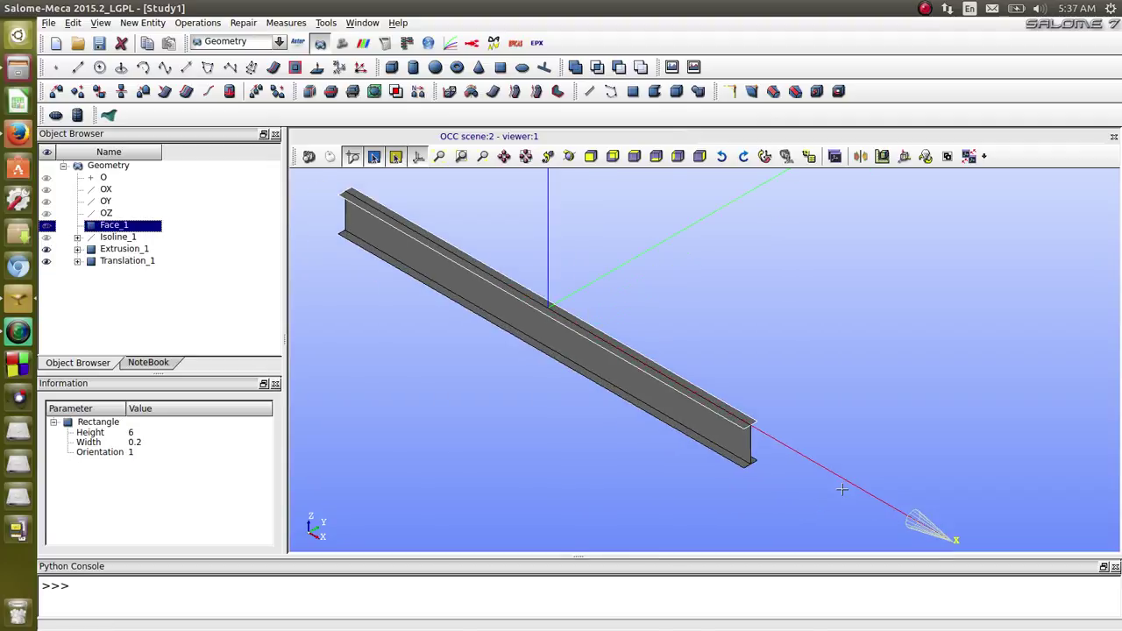
scroll(841, 489, up, 10)
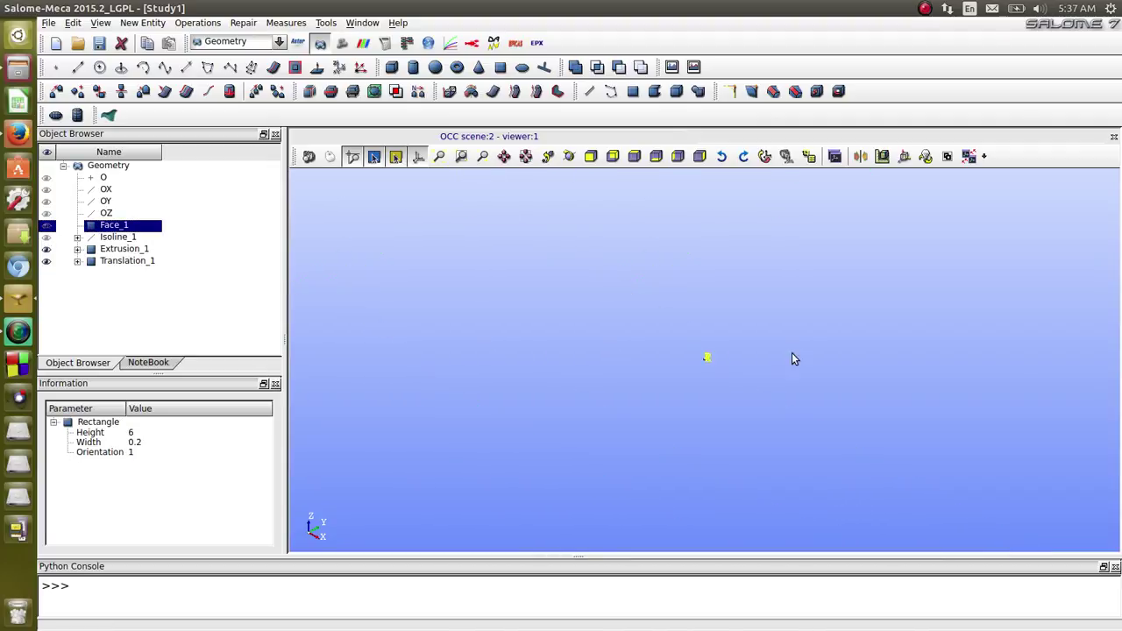
scroll(776, 364, down, 6)
scroll(741, 373, up, 6)
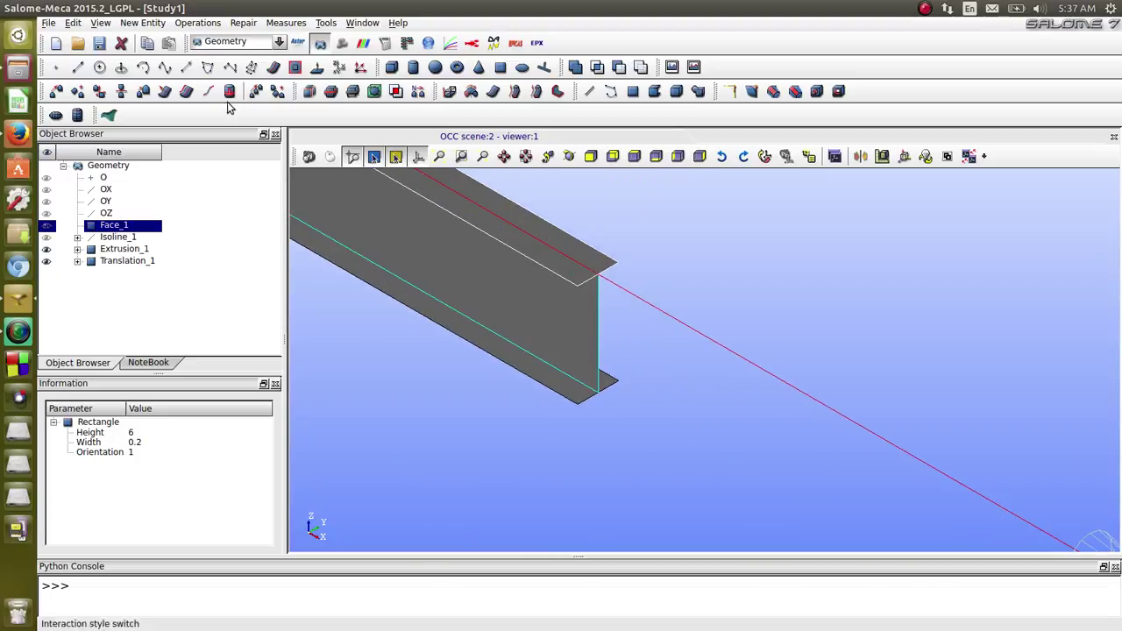
click(143, 23)
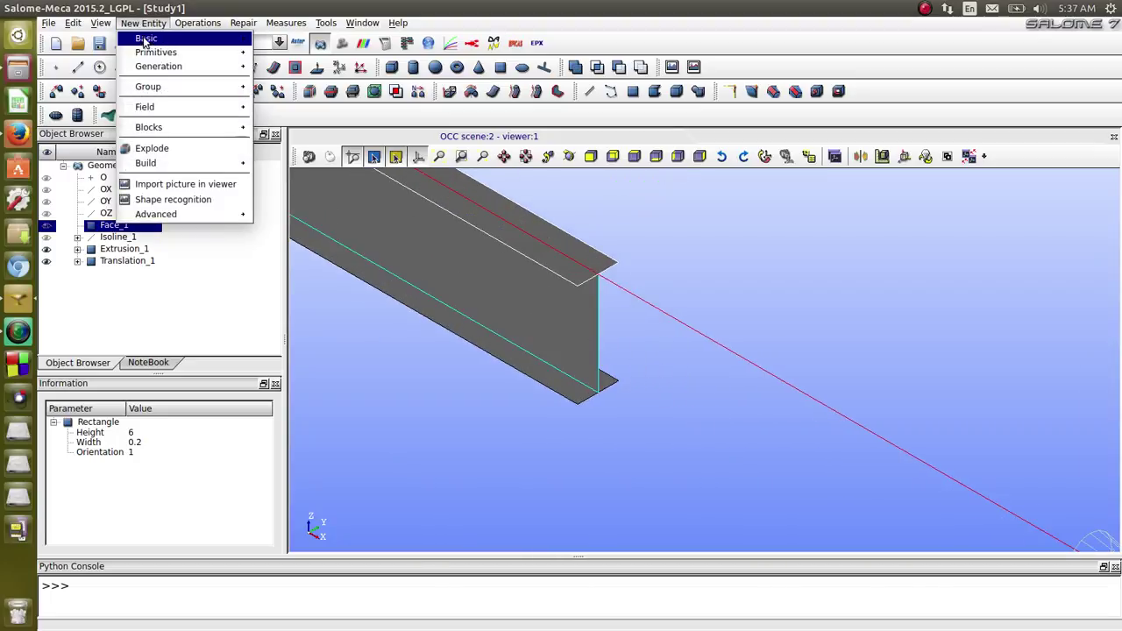
mouse_move(149, 59)
mouse_move(149, 39)
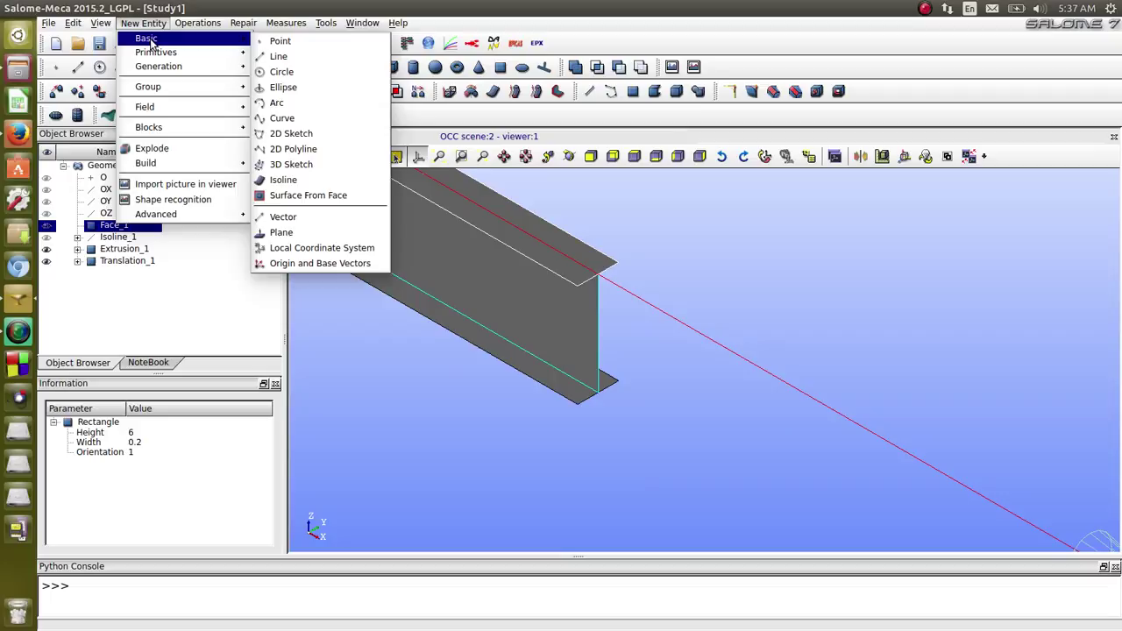
click(313, 56)
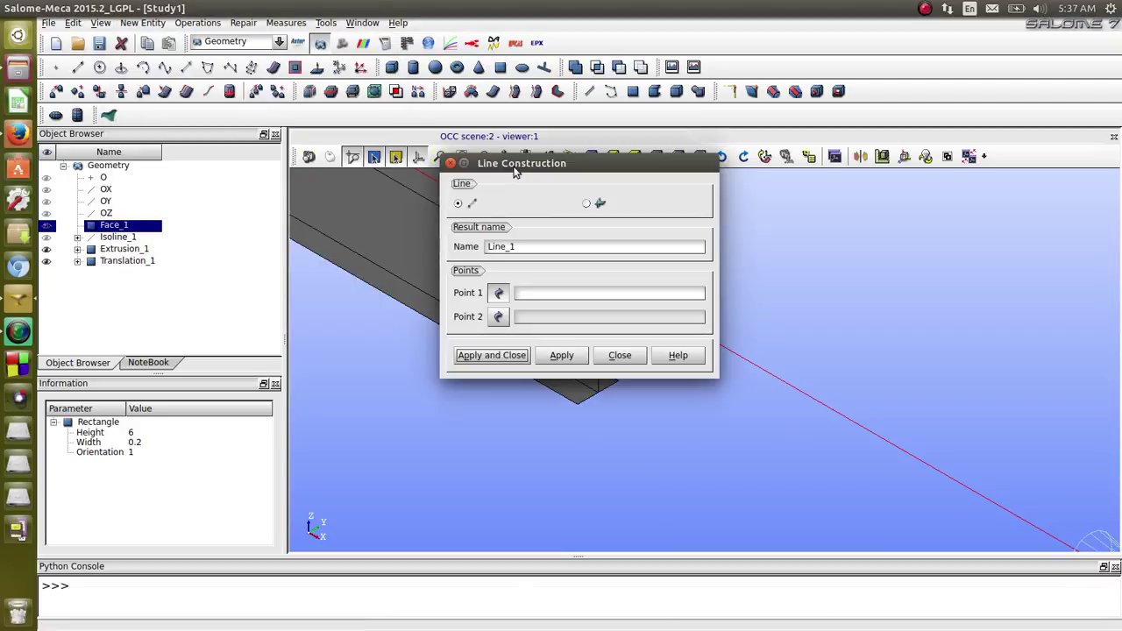
drag(658, 166, 364, 318)
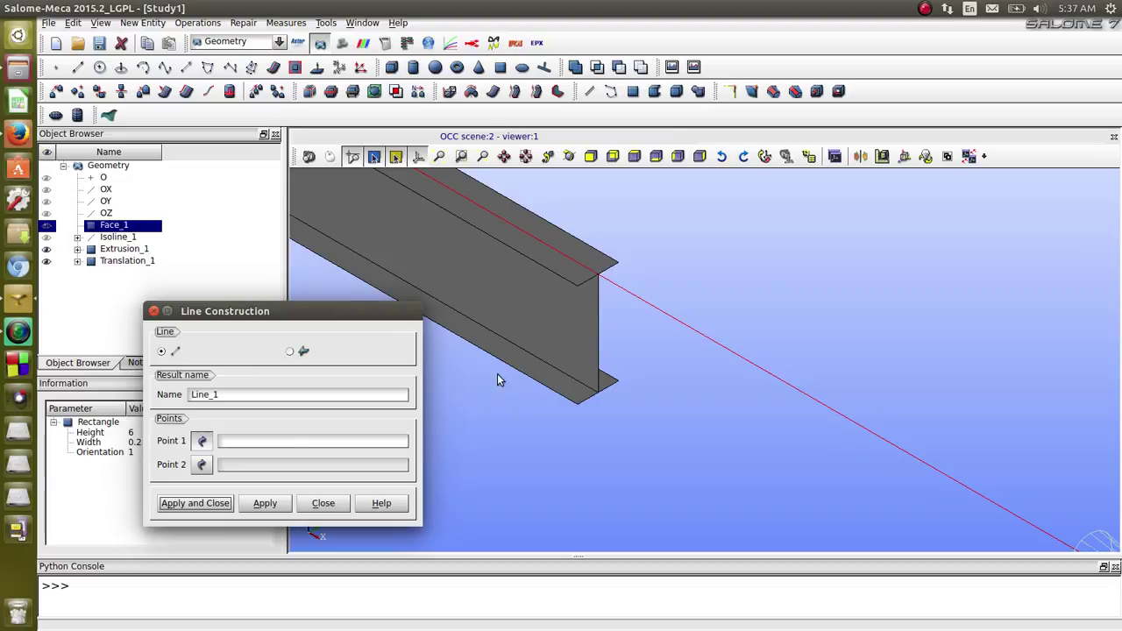
click(576, 406)
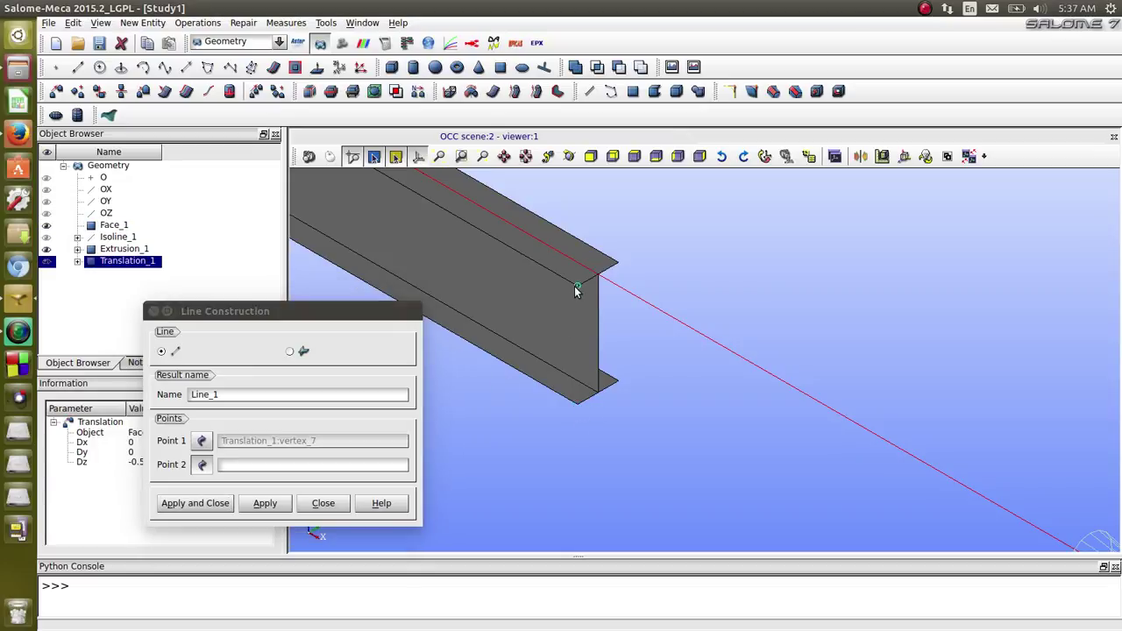
click(576, 289)
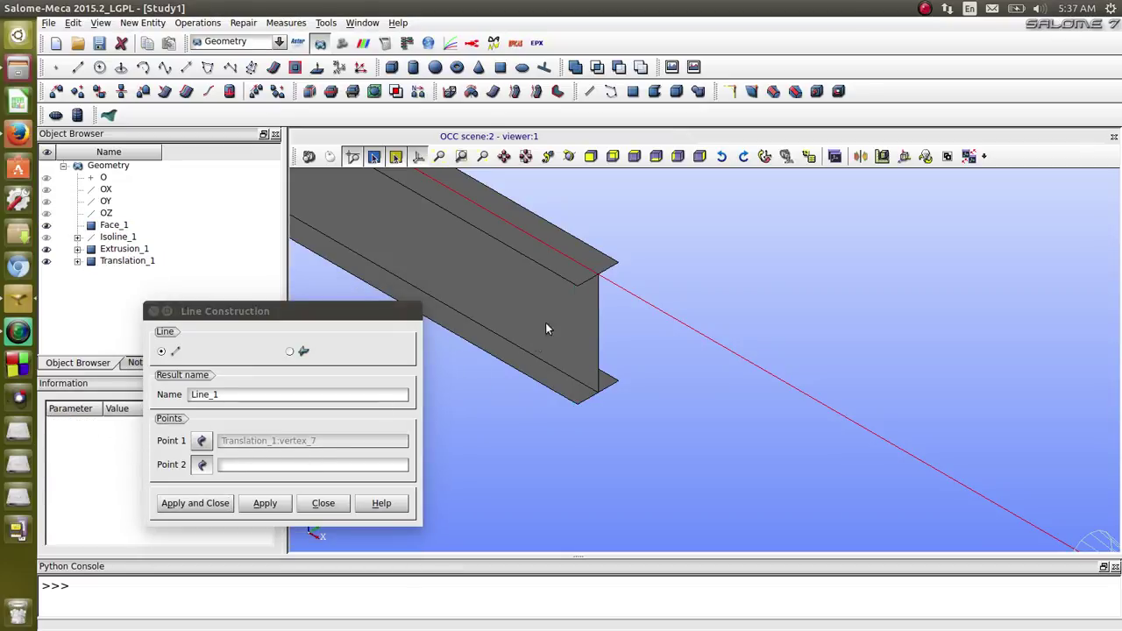
click(577, 289)
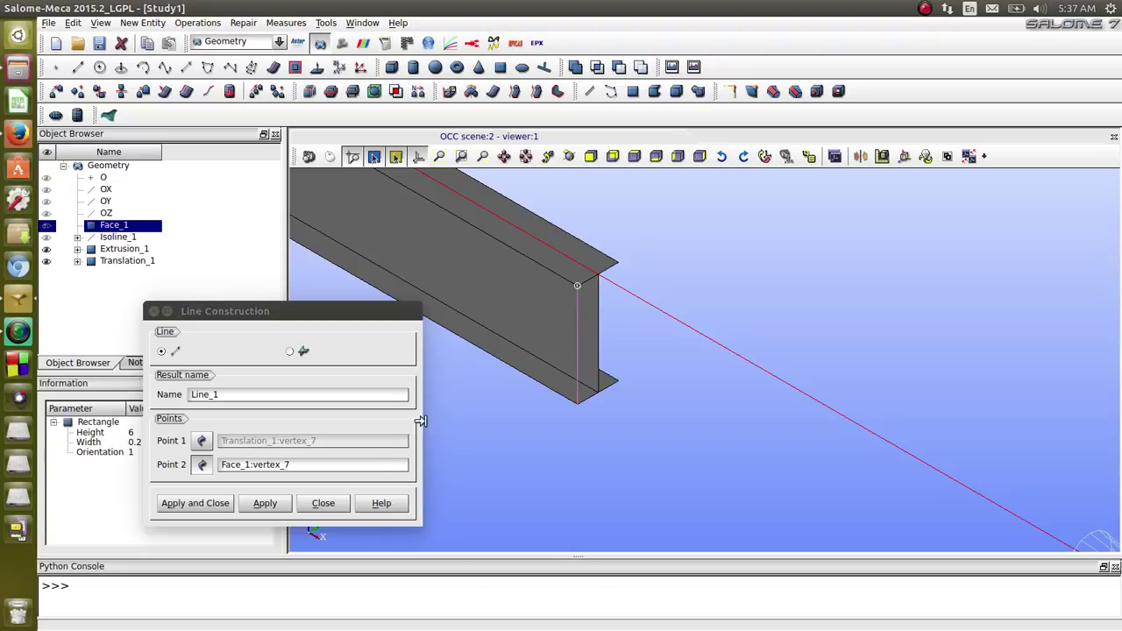
click(279, 503)
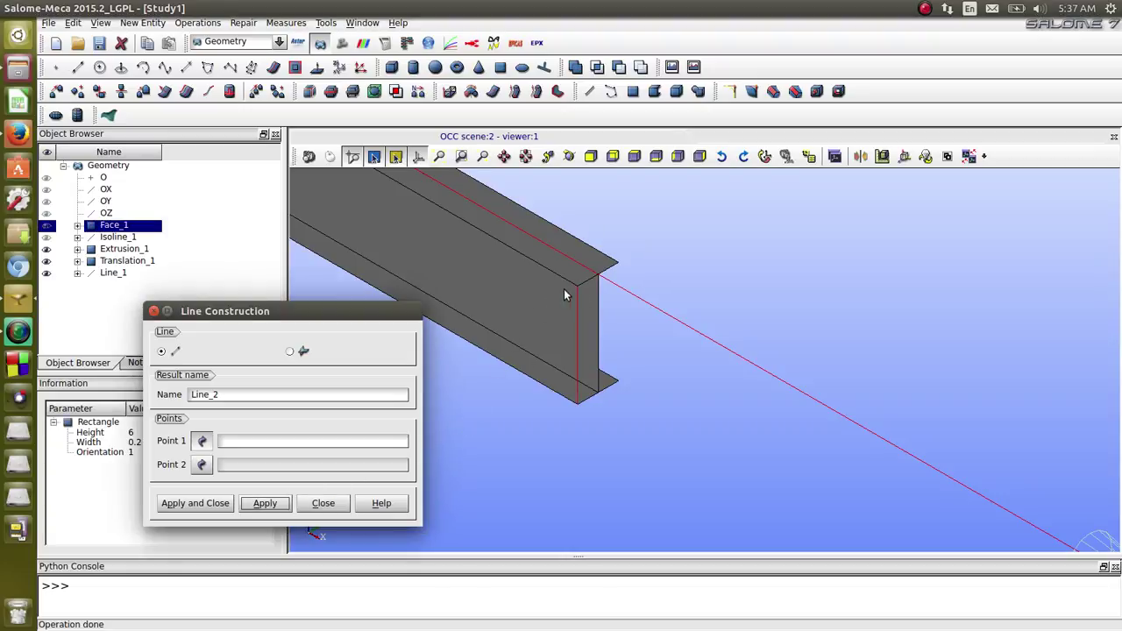
Construct a line across the upper flange's end edge and a vertical line joining the far corners of both flanges
click(577, 285)
click(615, 279)
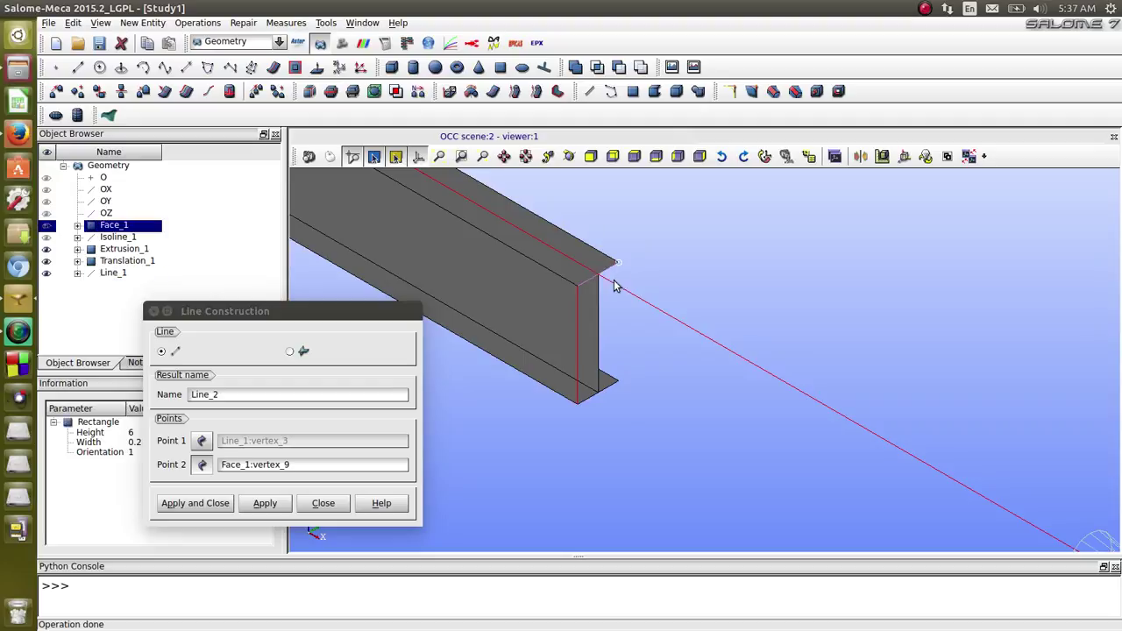
click(275, 504)
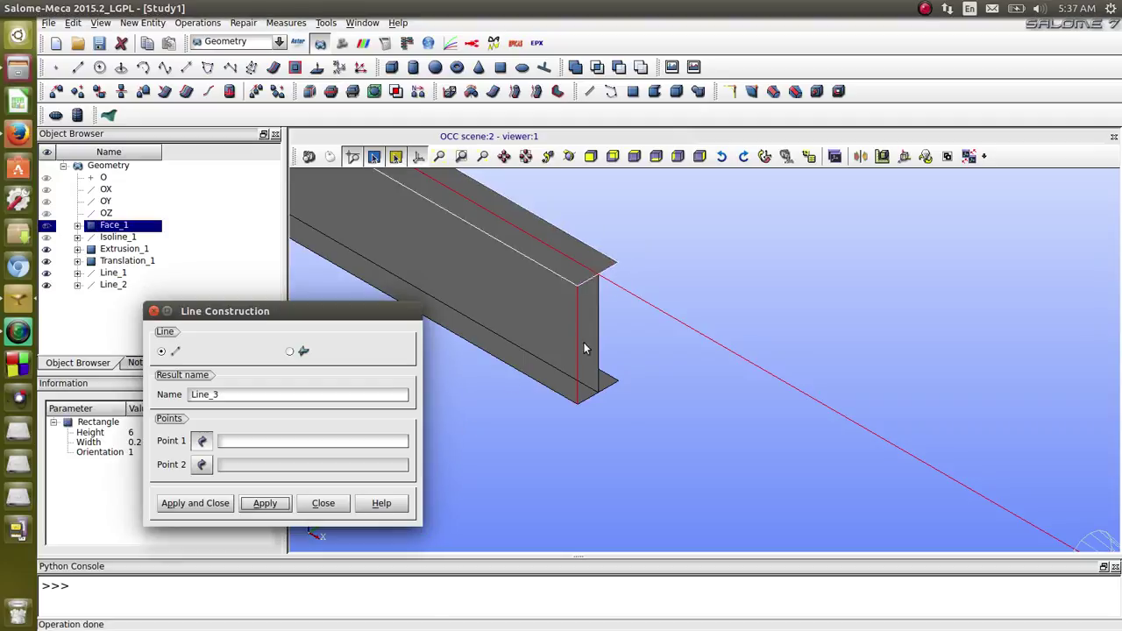
click(620, 264)
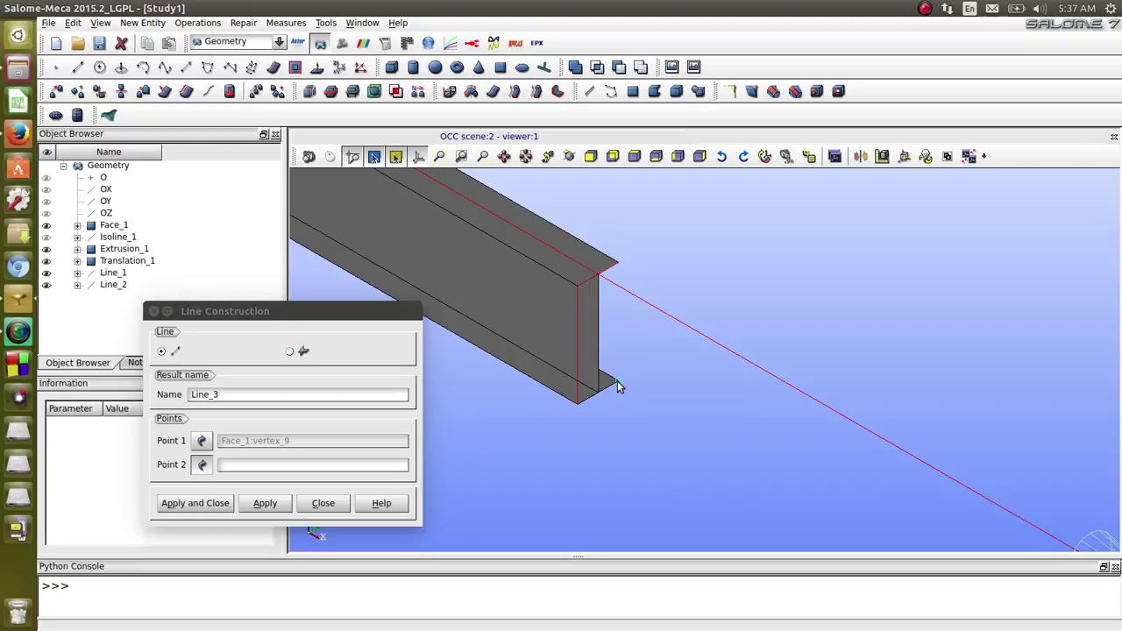
click(618, 386)
click(271, 505)
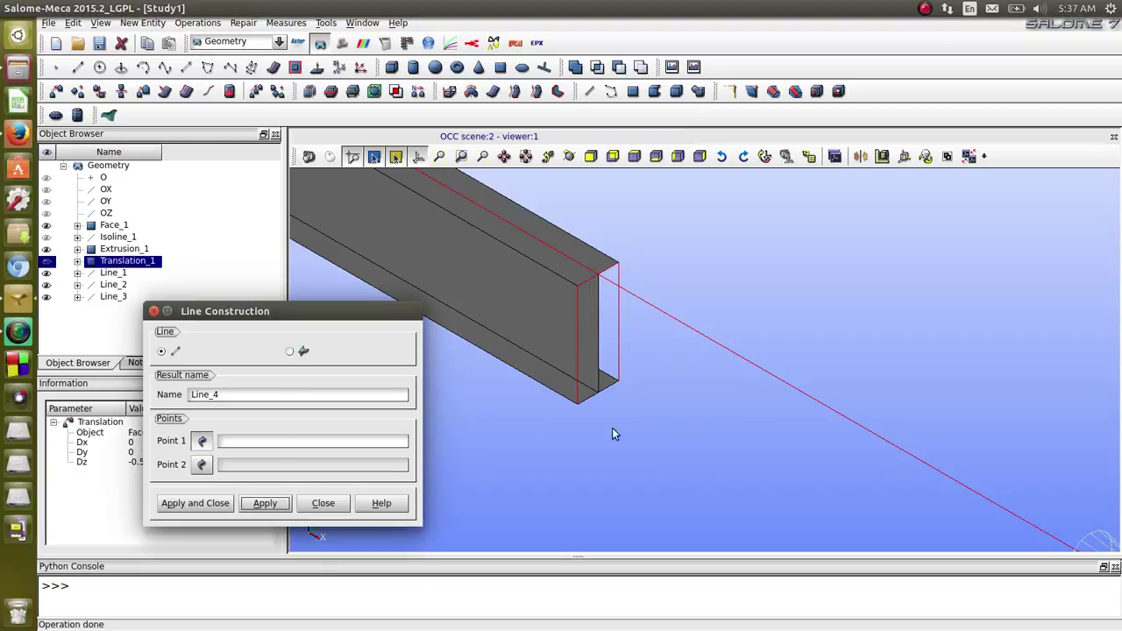
Construct a line across the lower flange's end edge to close the rectangular outline, and finish line construction
click(578, 406)
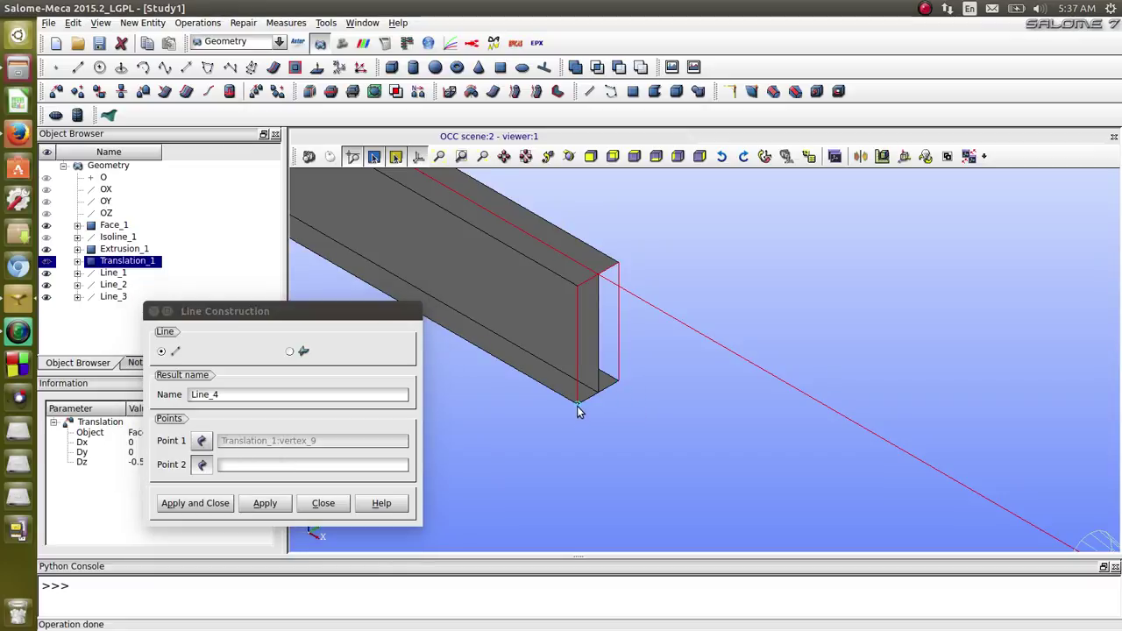
click(578, 409)
click(208, 503)
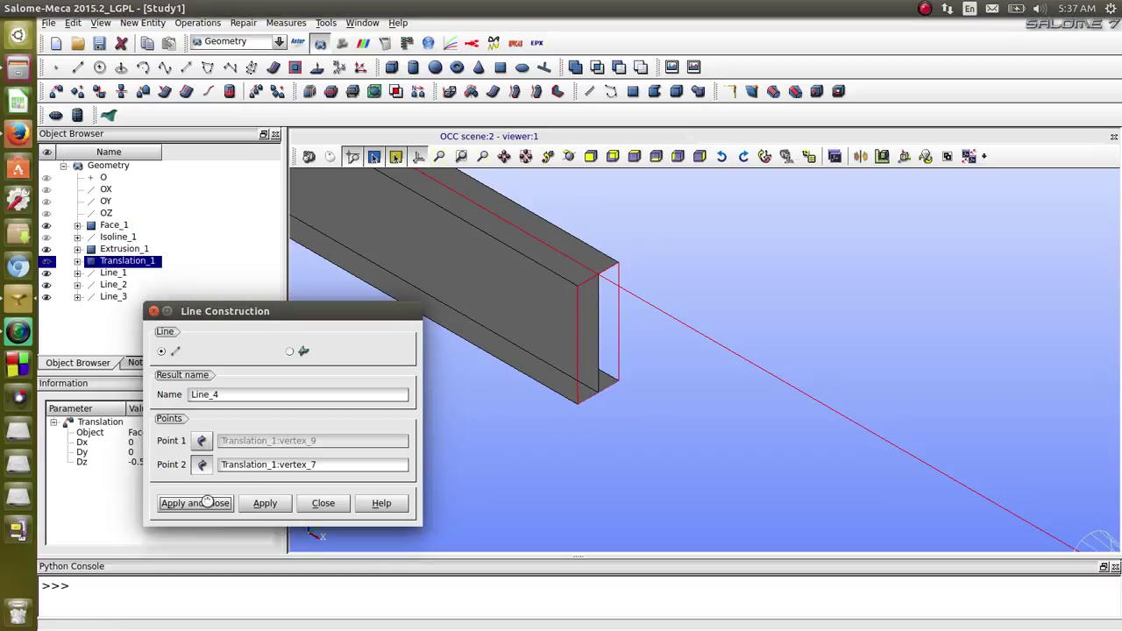
Build a planar face from the four lines Line_1 to Line_4 at the beam end
click(122, 277)
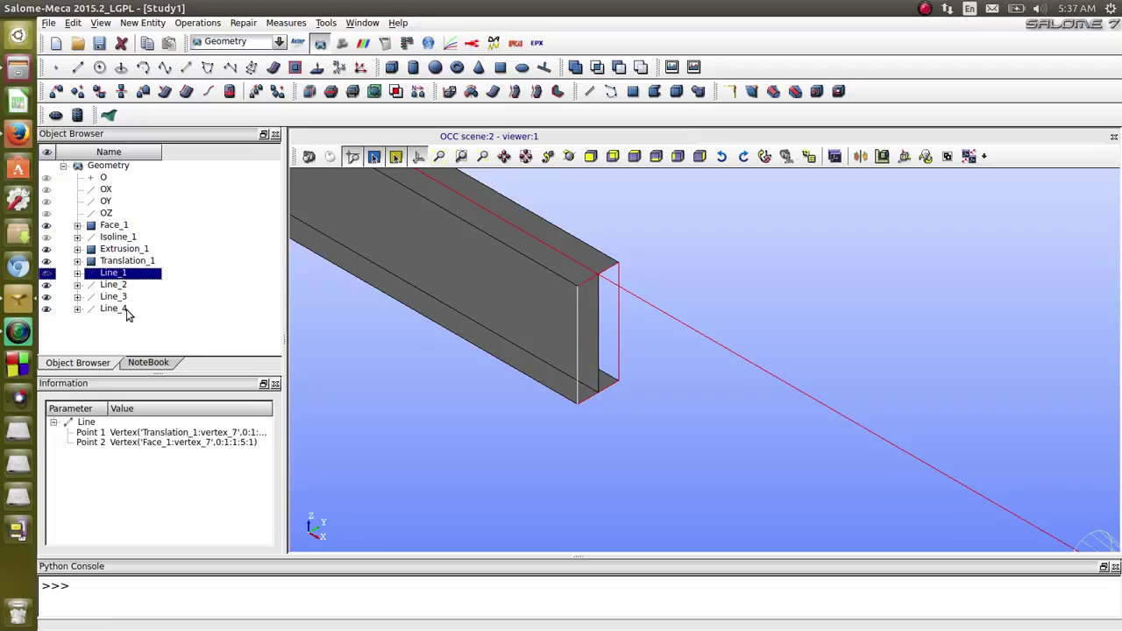
shift+click(125, 309)
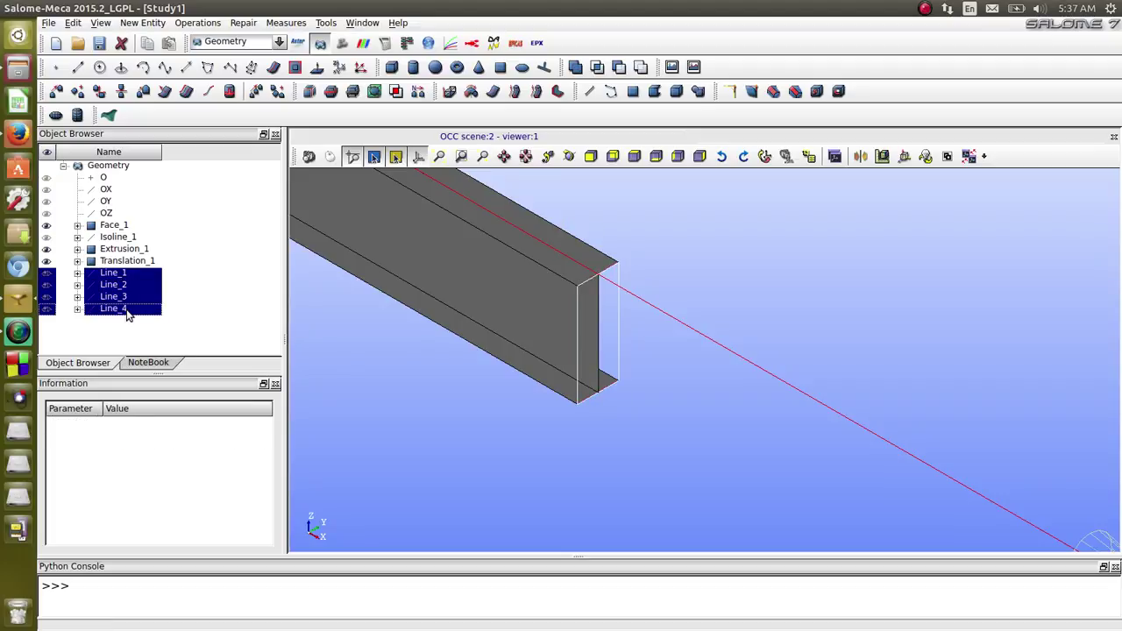
click(133, 19)
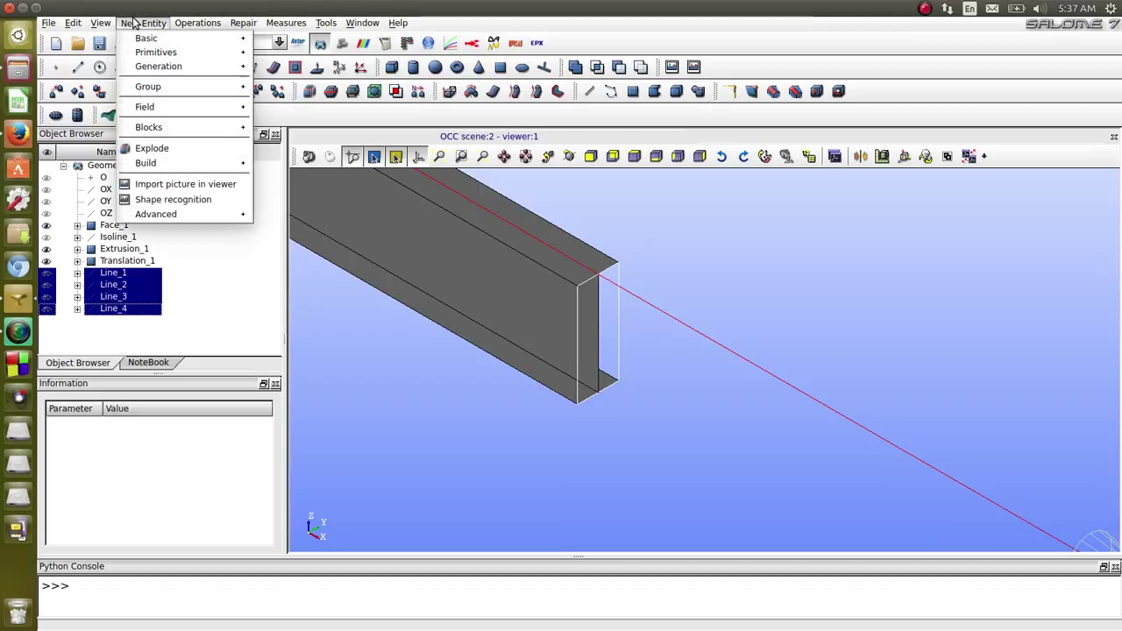
mouse_move(150, 163)
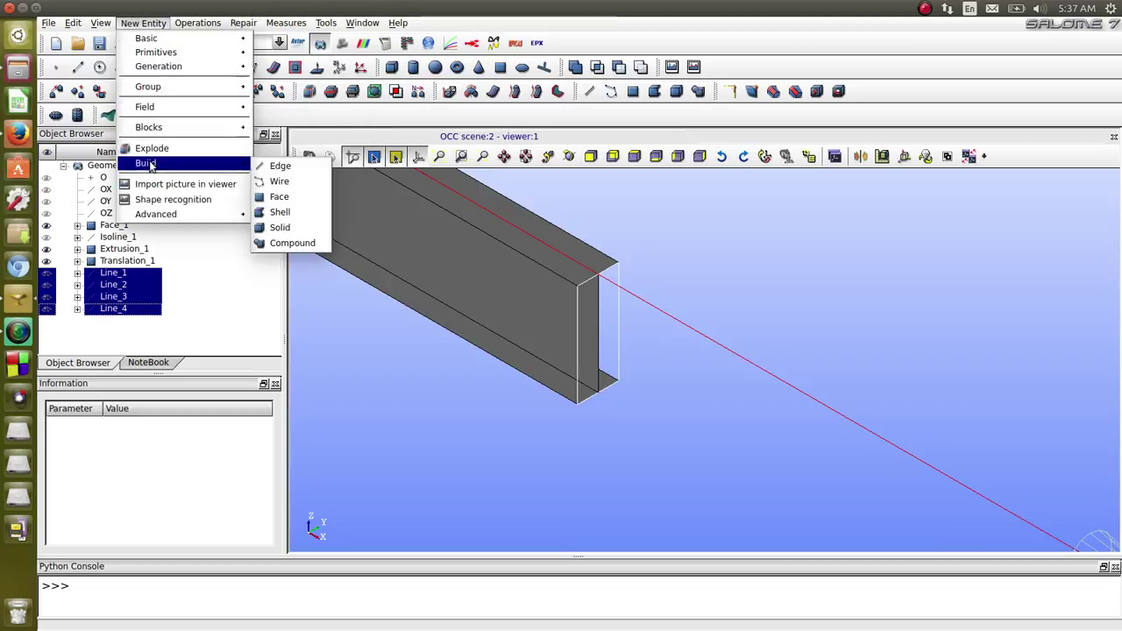
click(299, 198)
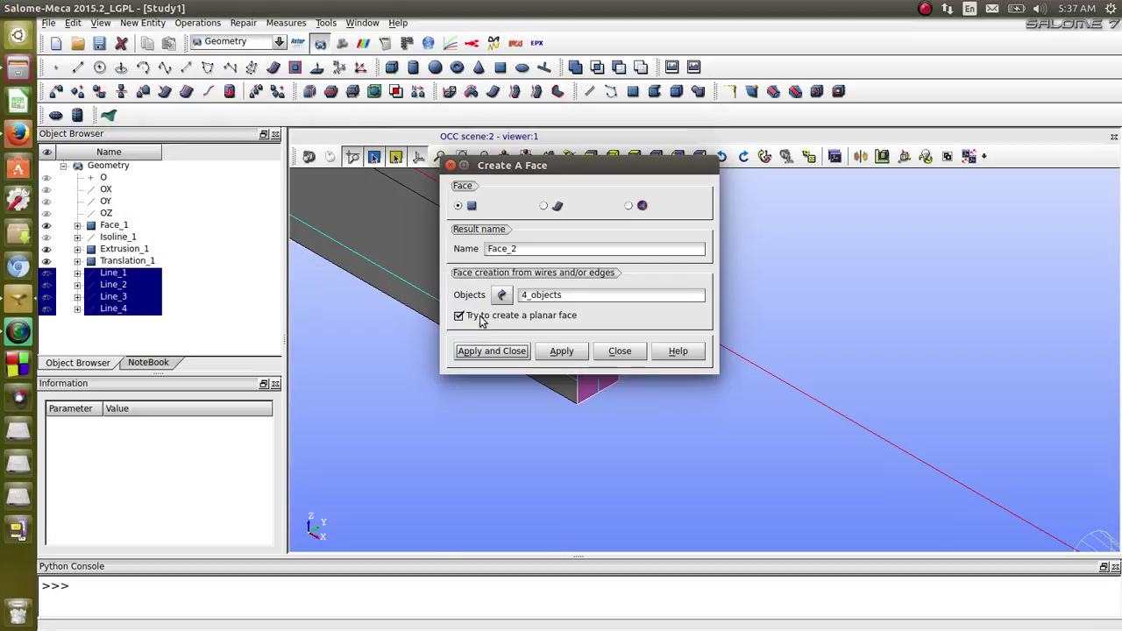
click(478, 354)
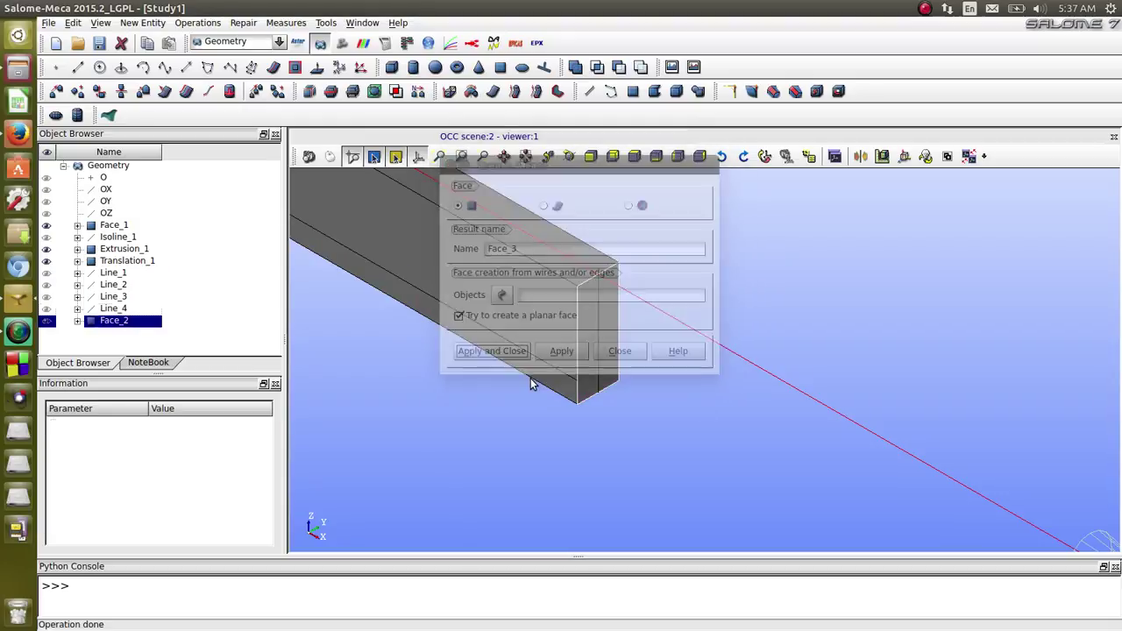
Set up a simple Multi-Translation of Face_2 along the lengthwise edge of Face_1 with a step of 1.5
scroll(485, 351, down, 4)
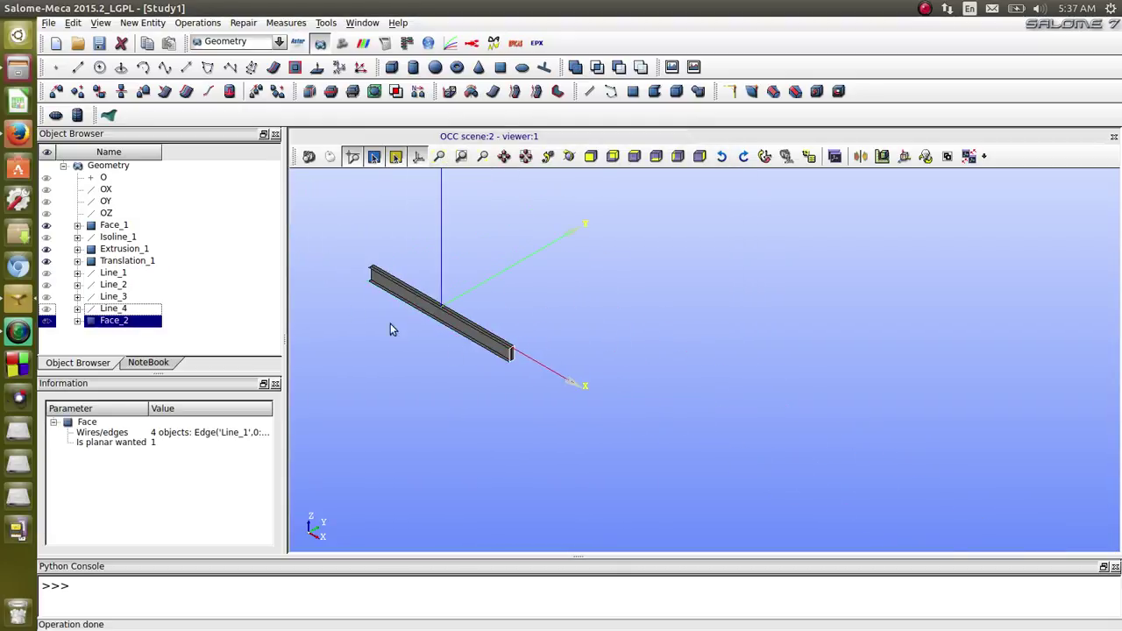
scroll(368, 307, up, 3)
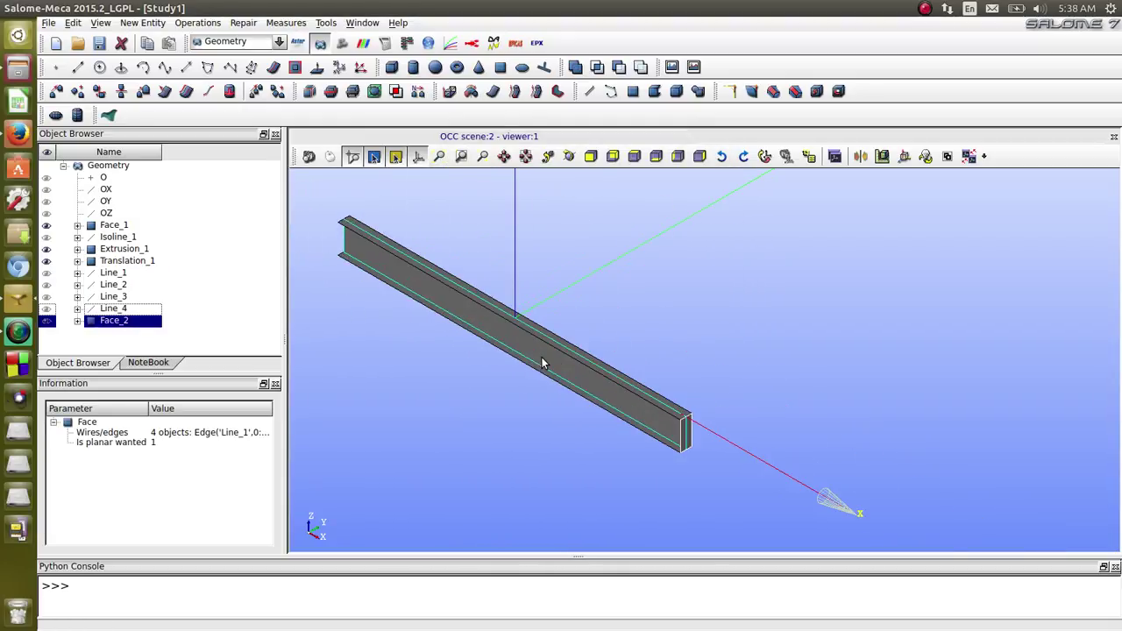
click(198, 23)
mouse_move(206, 54)
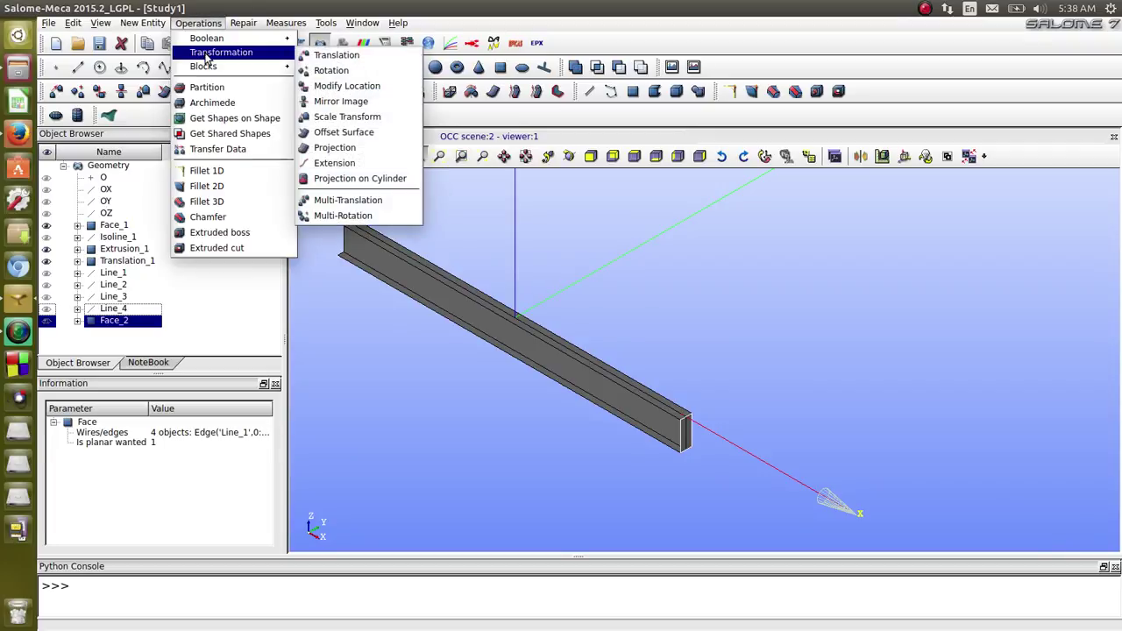
click(355, 204)
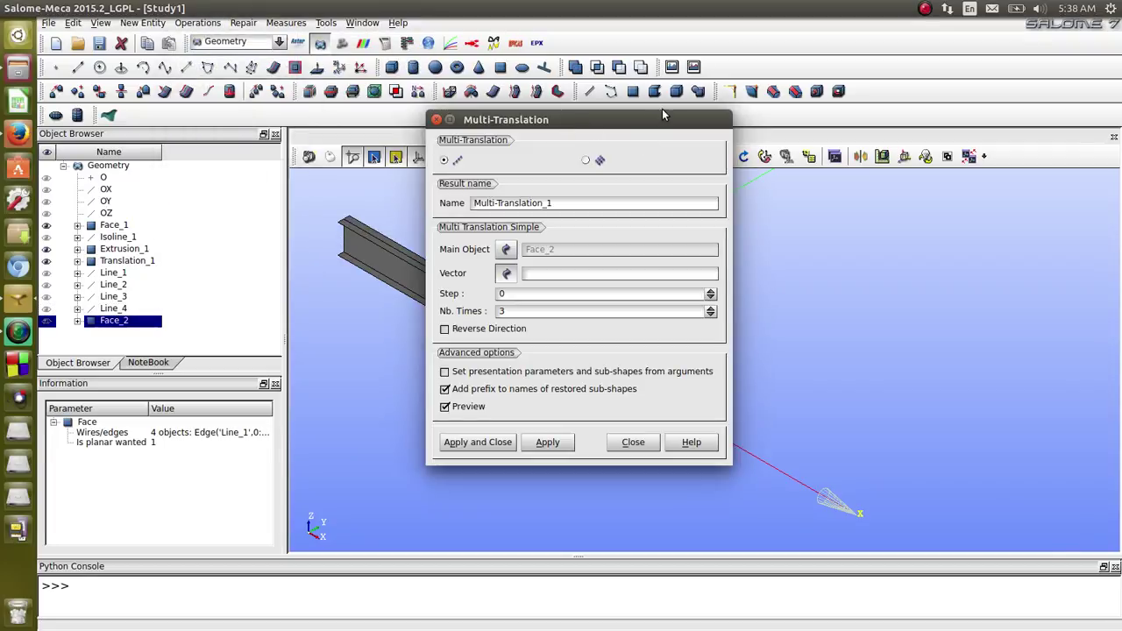
drag(663, 111, 341, 147)
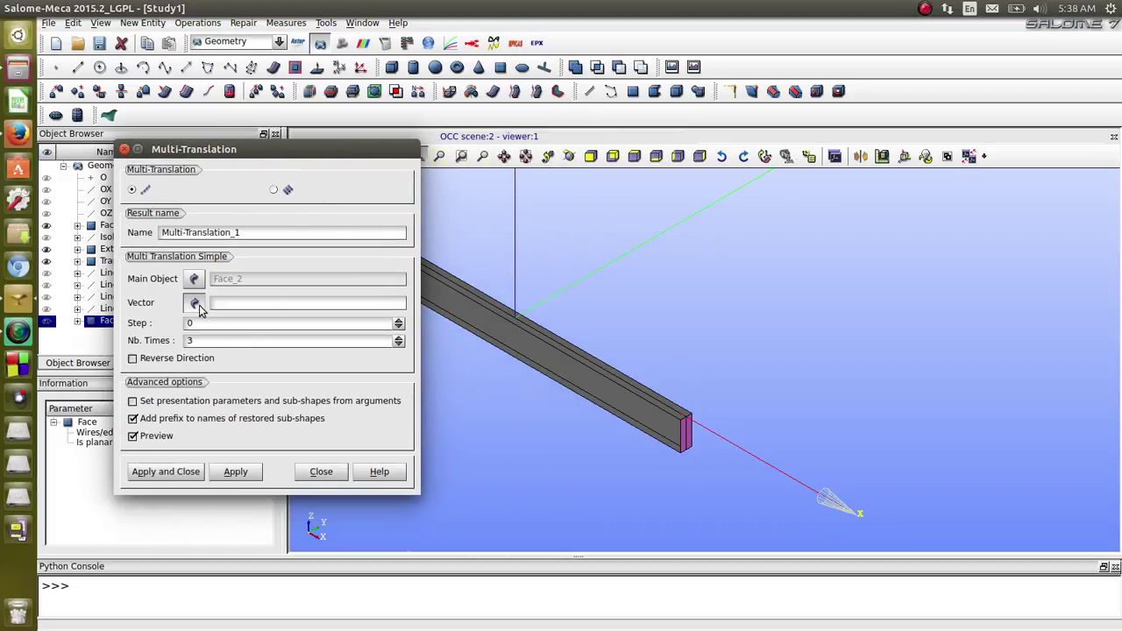
click(524, 328)
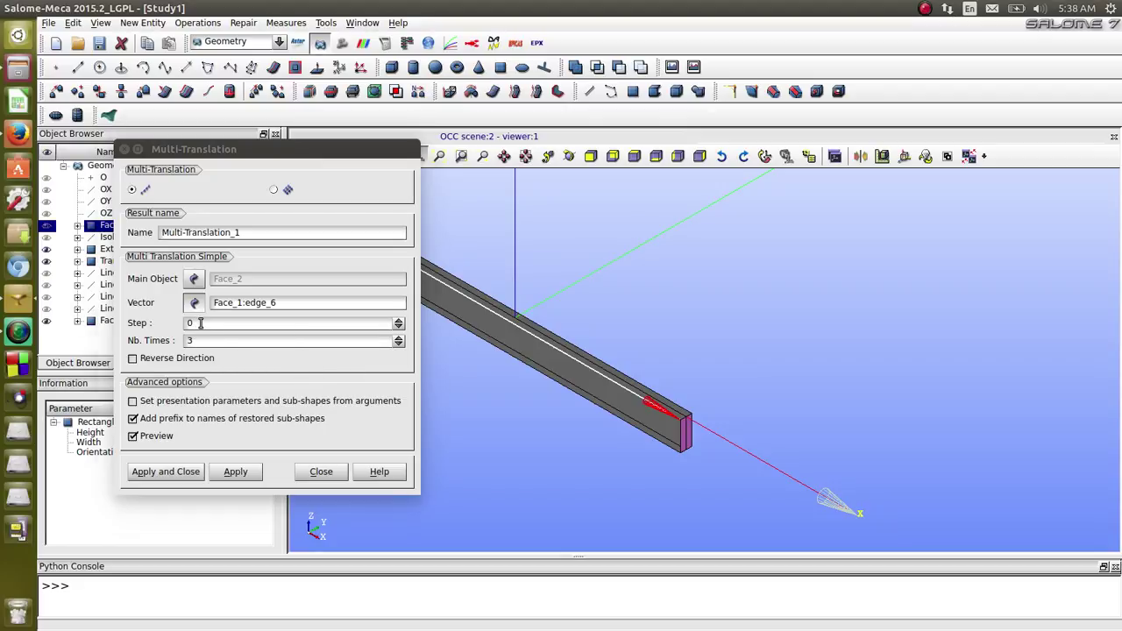
drag(200, 323, 181, 326)
text(1.5)
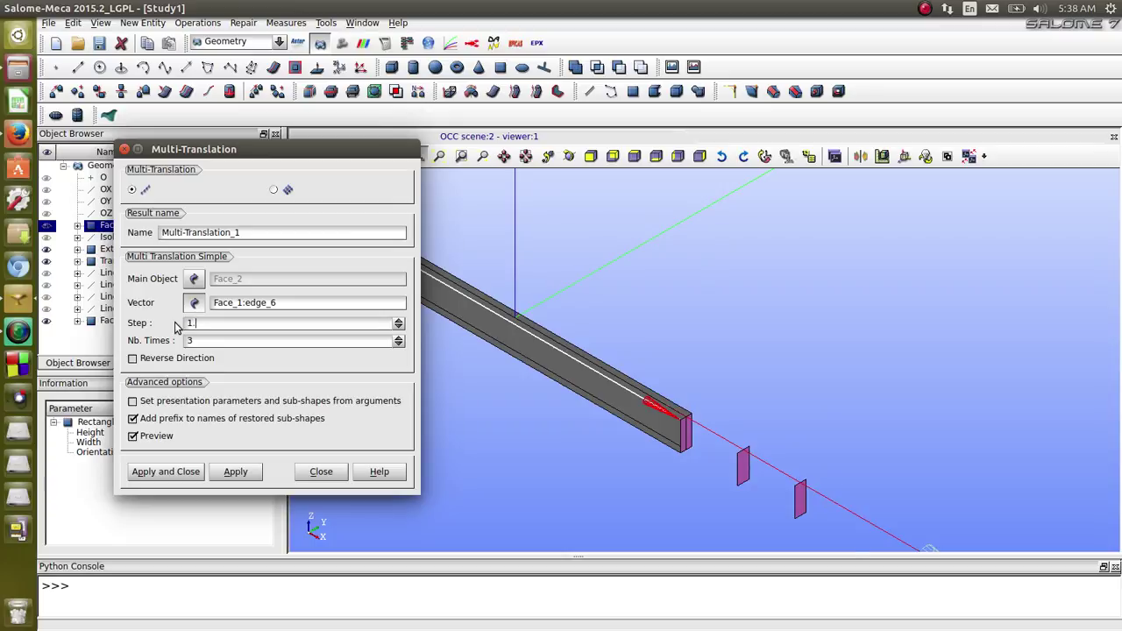
Reverse the multi-translation direction, set the number of times to 5, and create the copies of the end face along the beam
click(132, 360)
drag(333, 151, 1000, 201)
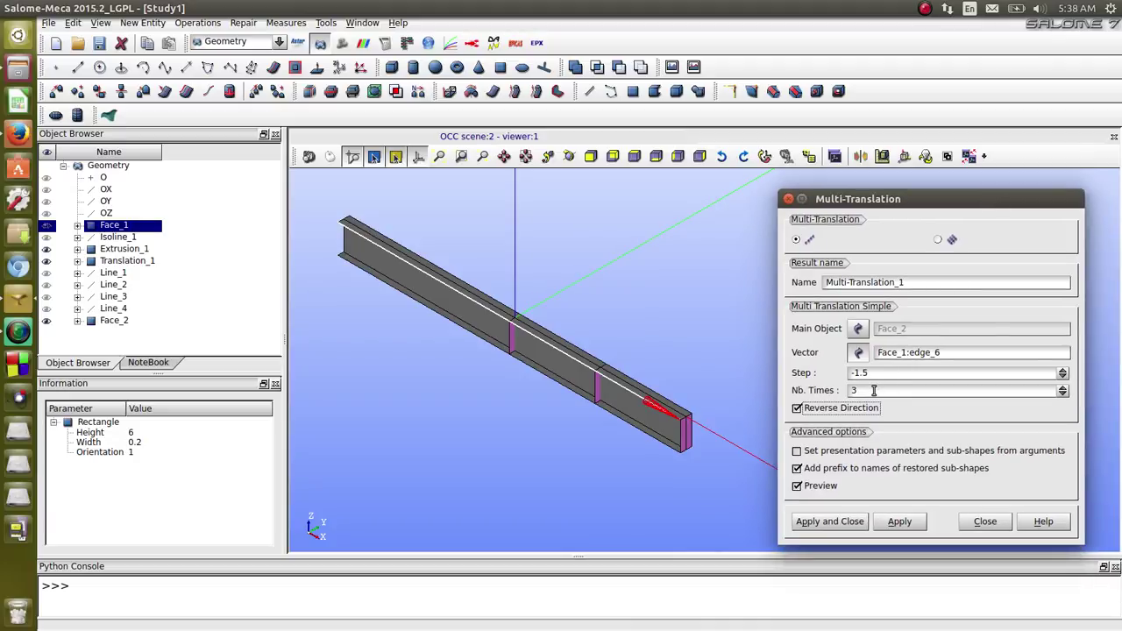
drag(874, 390, 853, 390)
text(5)
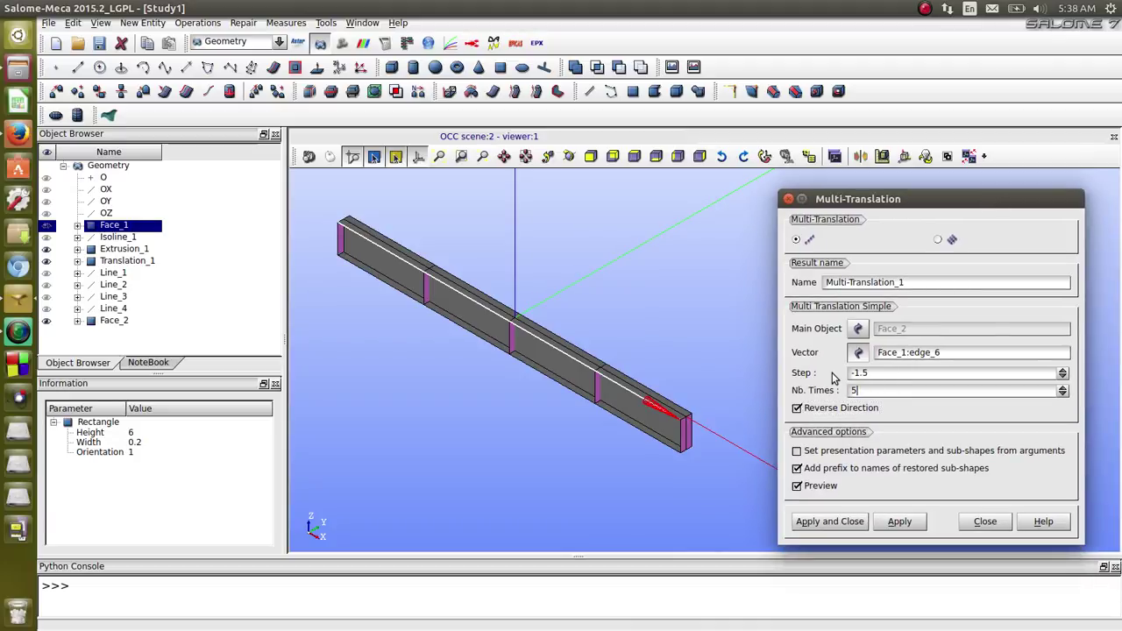
click(833, 522)
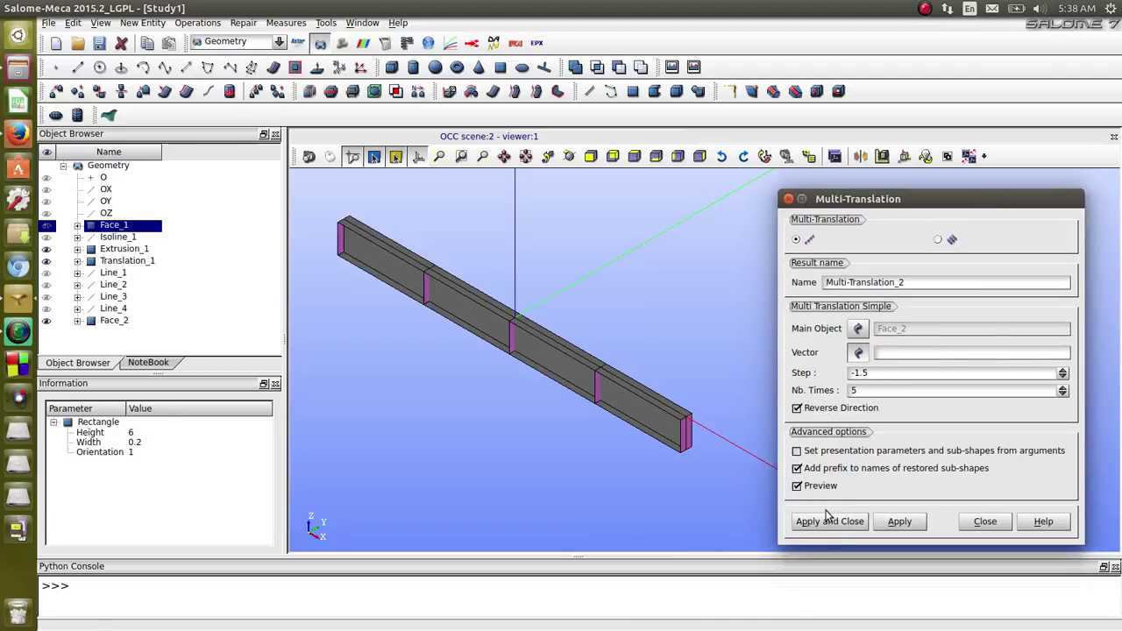
Partition Extrusion_1 and Multi-Translation_1 together with Face as the resulting type
scroll(533, 333, up, 2)
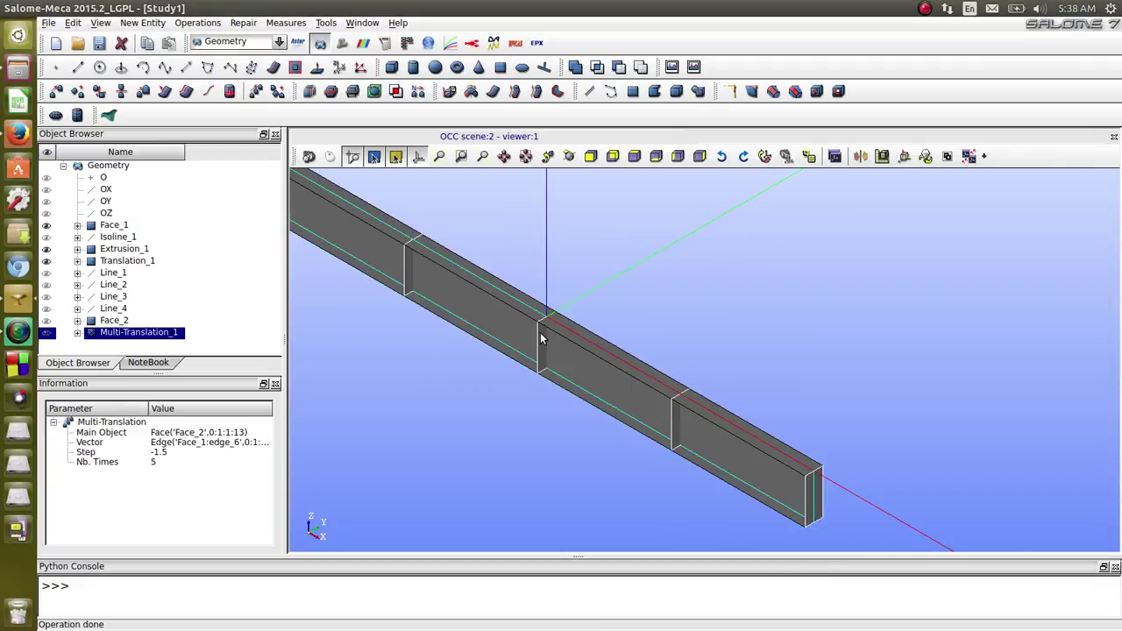
click(583, 374)
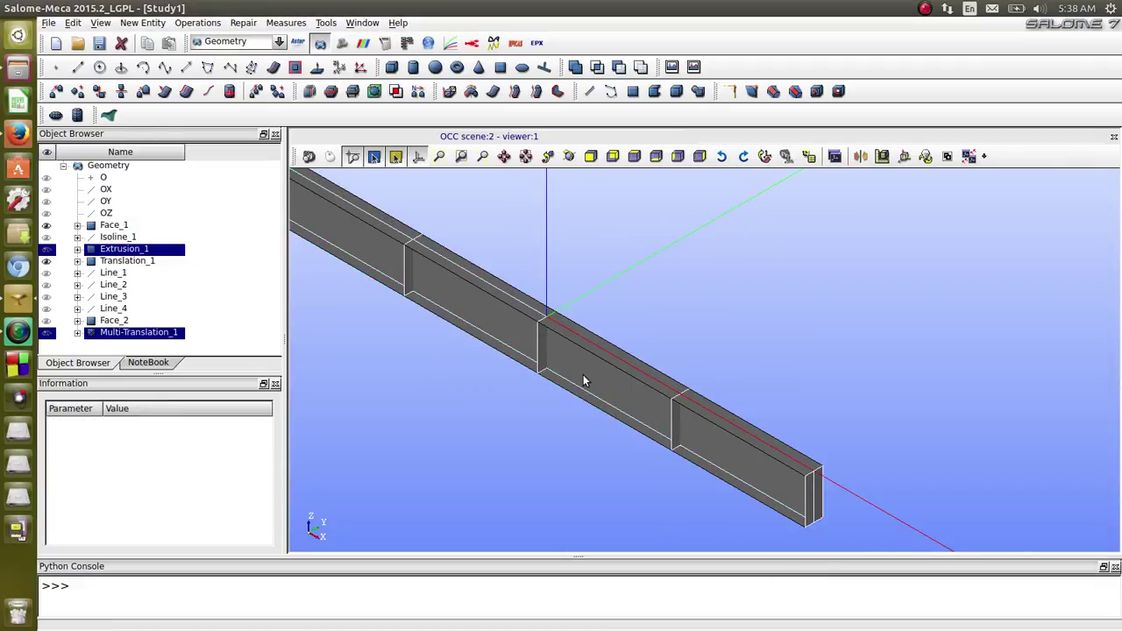
scroll(794, 375, down, 2)
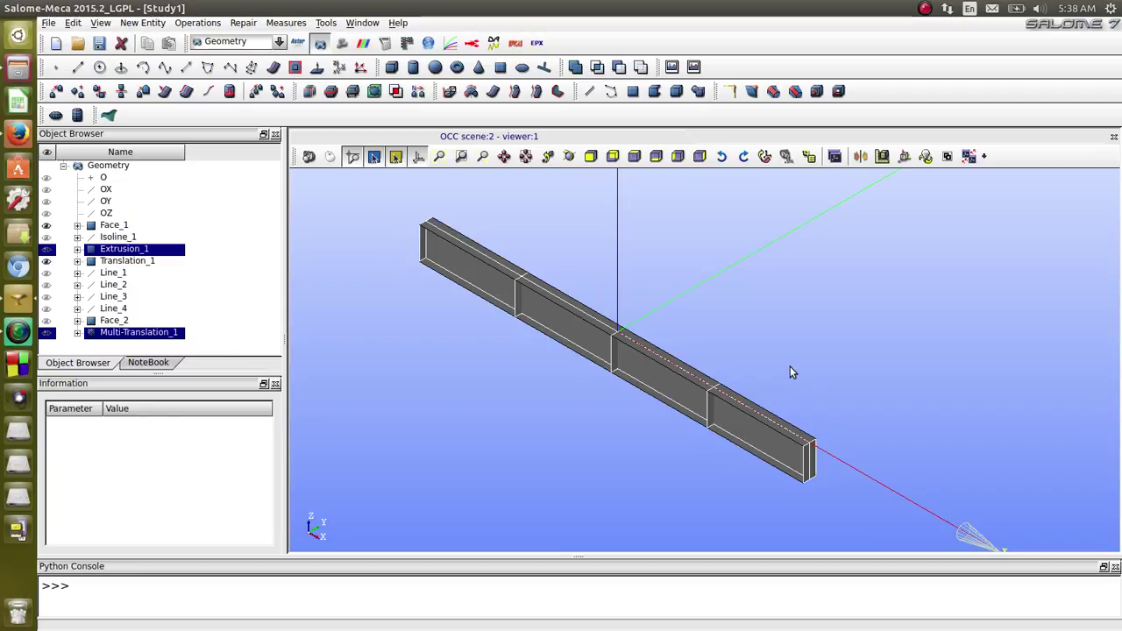
scroll(790, 366, up, 2)
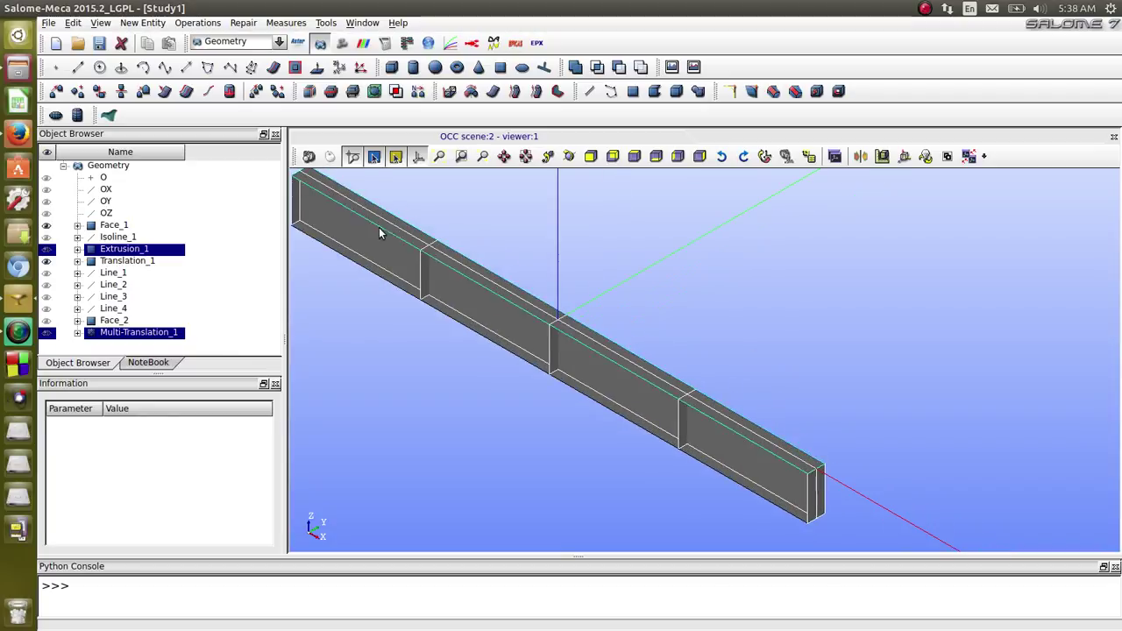
click(198, 23)
mouse_move(158, 27)
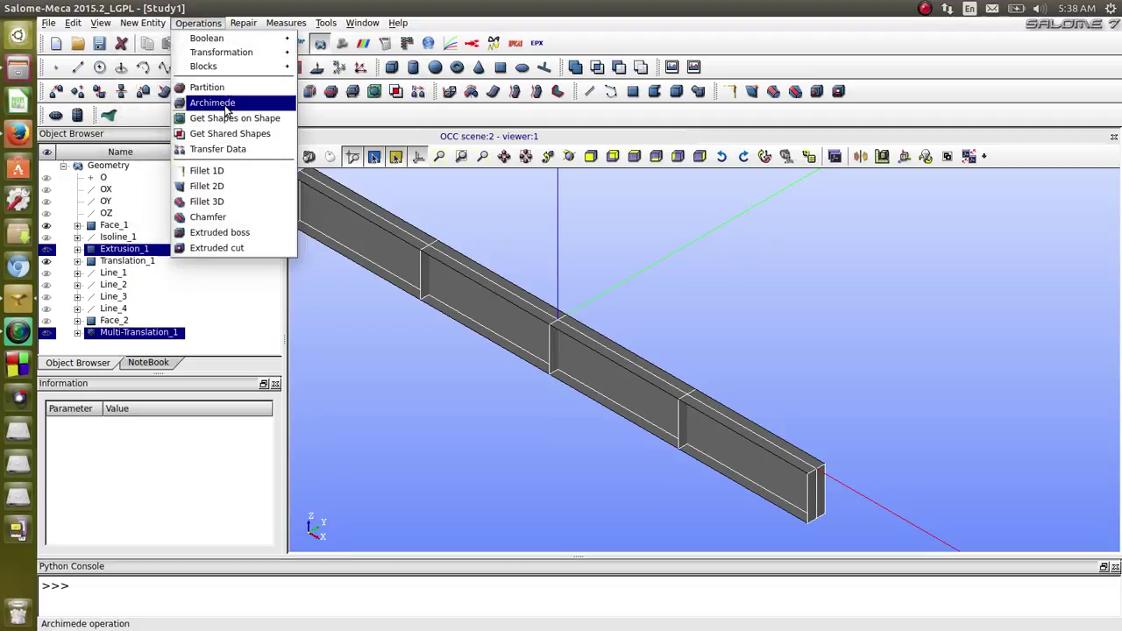
click(225, 90)
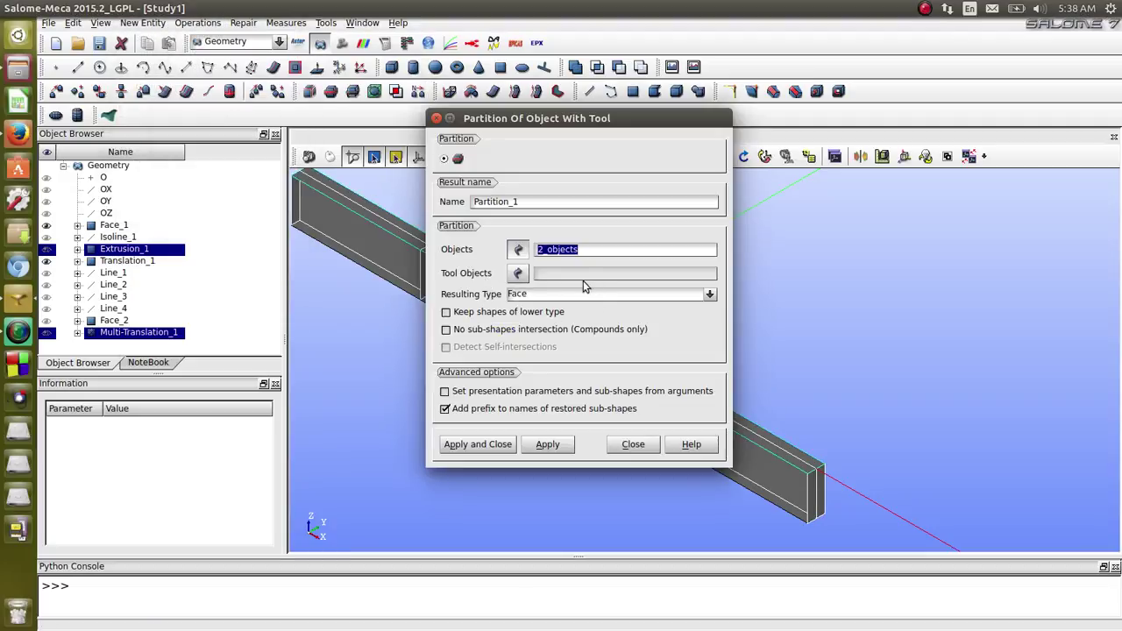
click(491, 445)
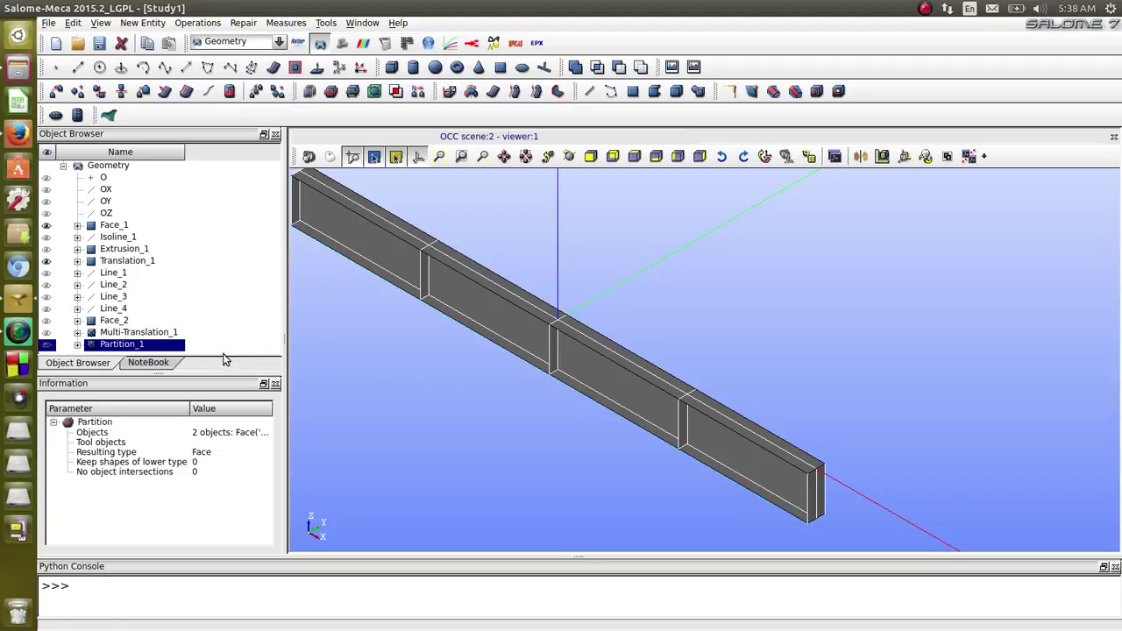
Partition Face_1, Translation_1 and Partition_1 together with Face as the resulting type
click(108, 226)
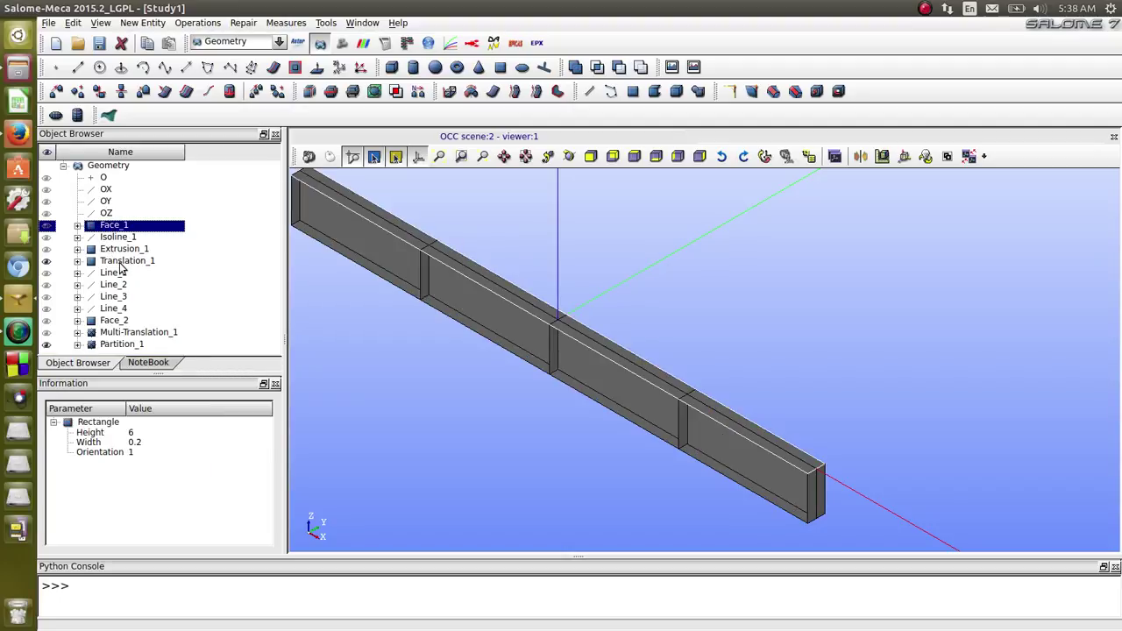
ctrl+click(123, 261)
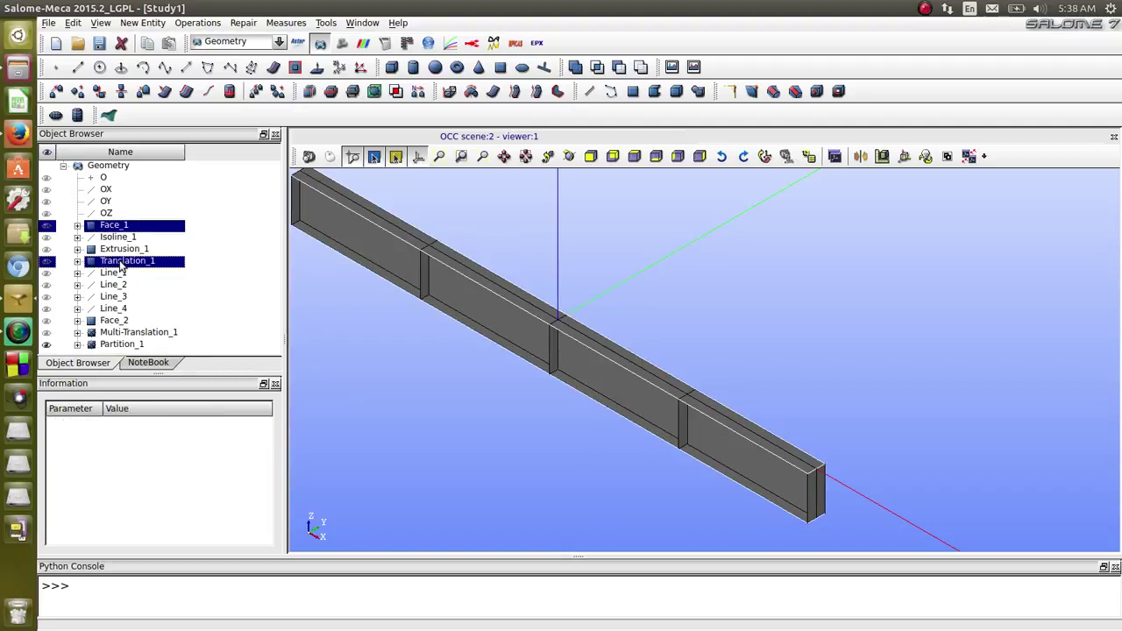
ctrl+click(123, 344)
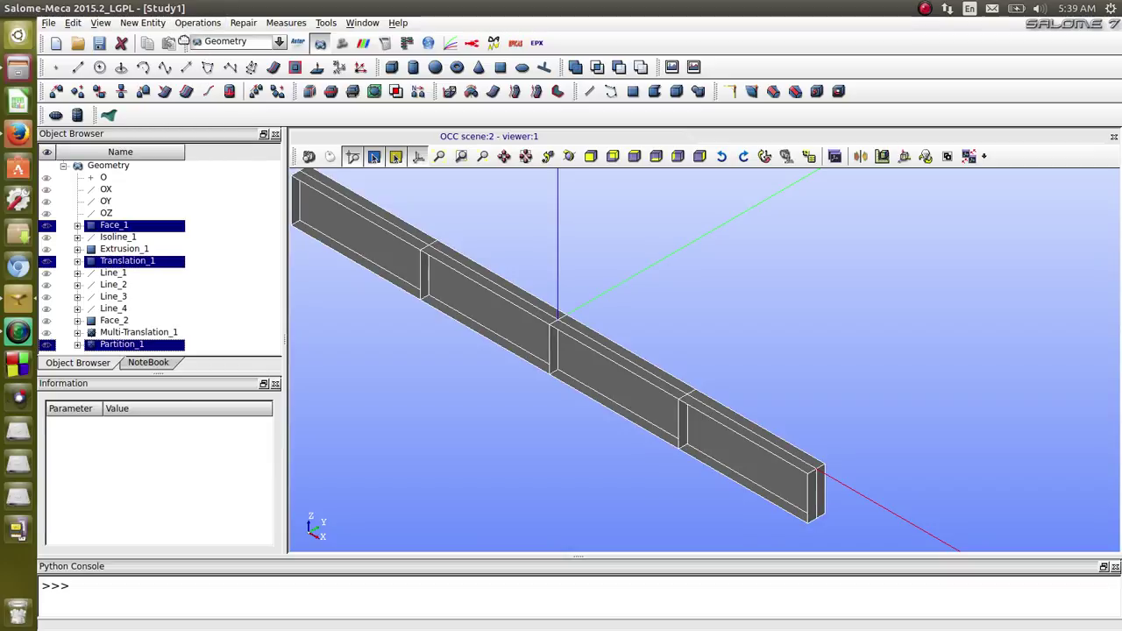
click(196, 24)
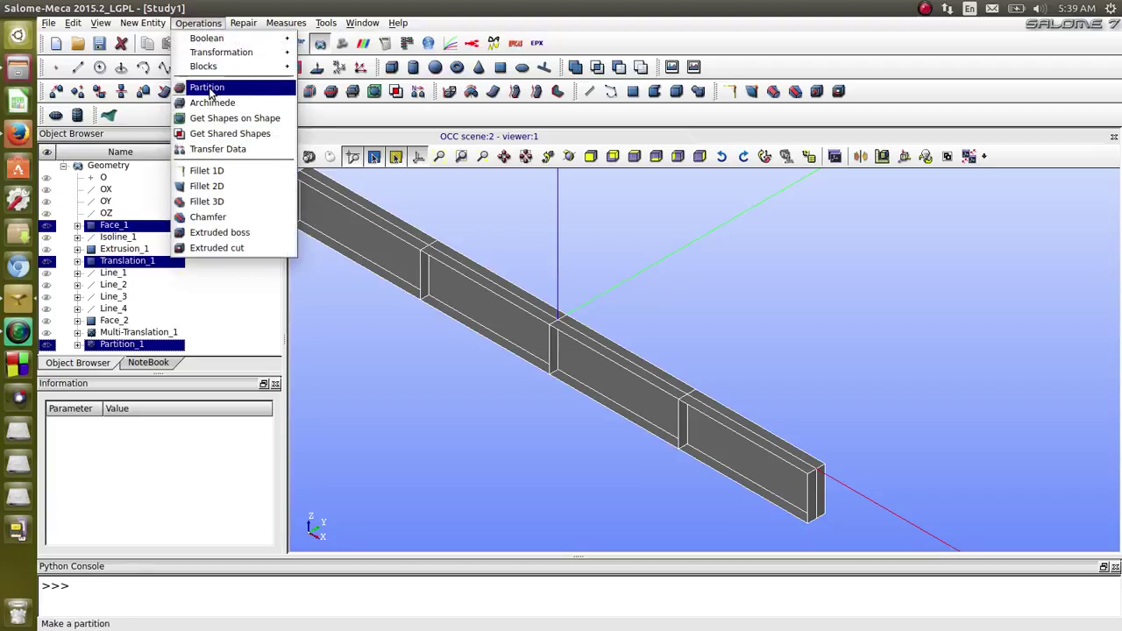
click(210, 89)
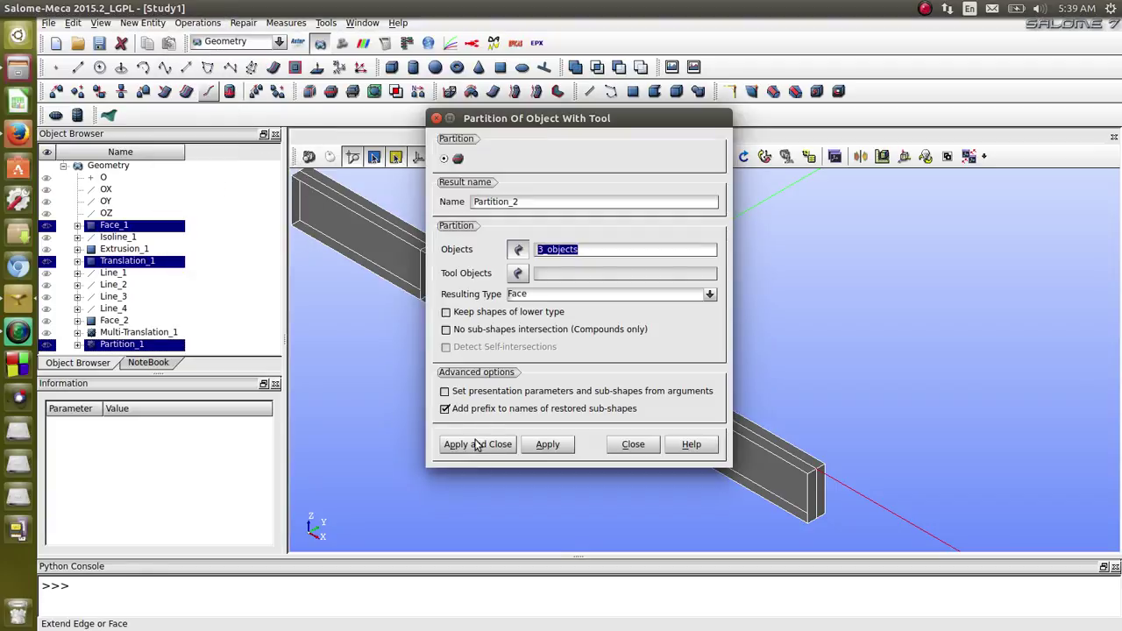
click(478, 444)
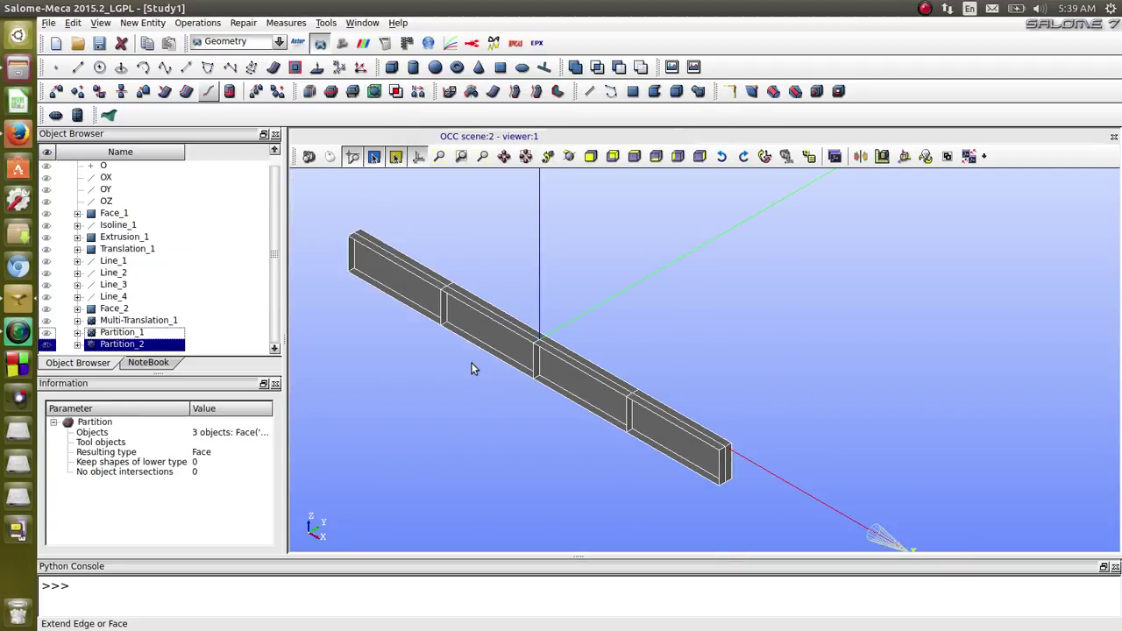
Show only Partition_2 in the viewer, hiding all other geometry objects
scroll(471, 368, up, 3)
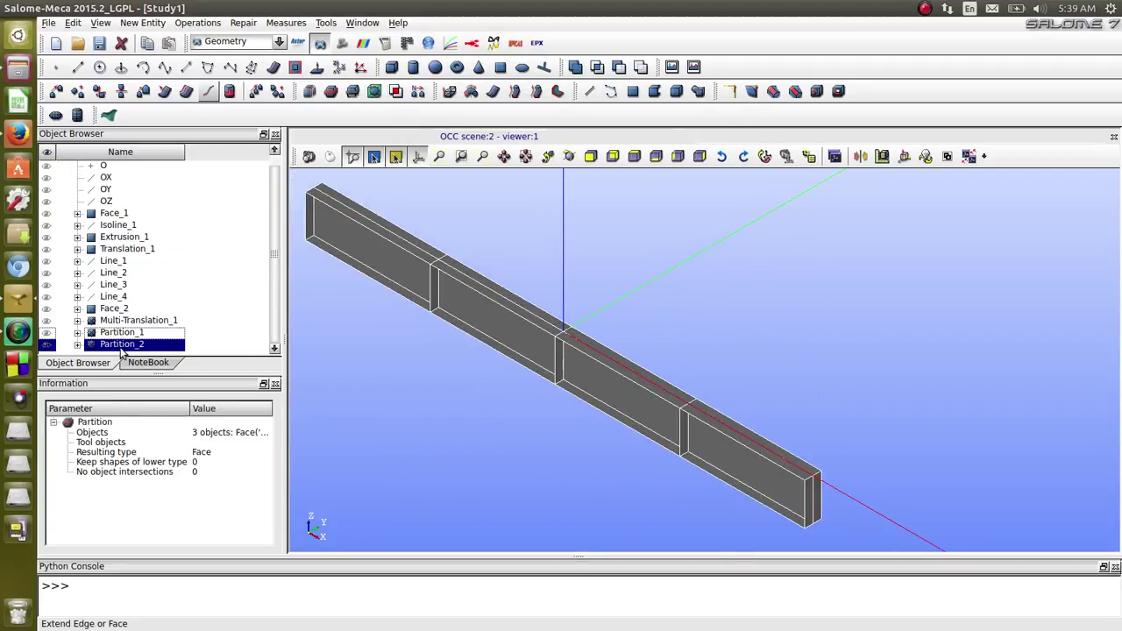
right_click(122, 351)
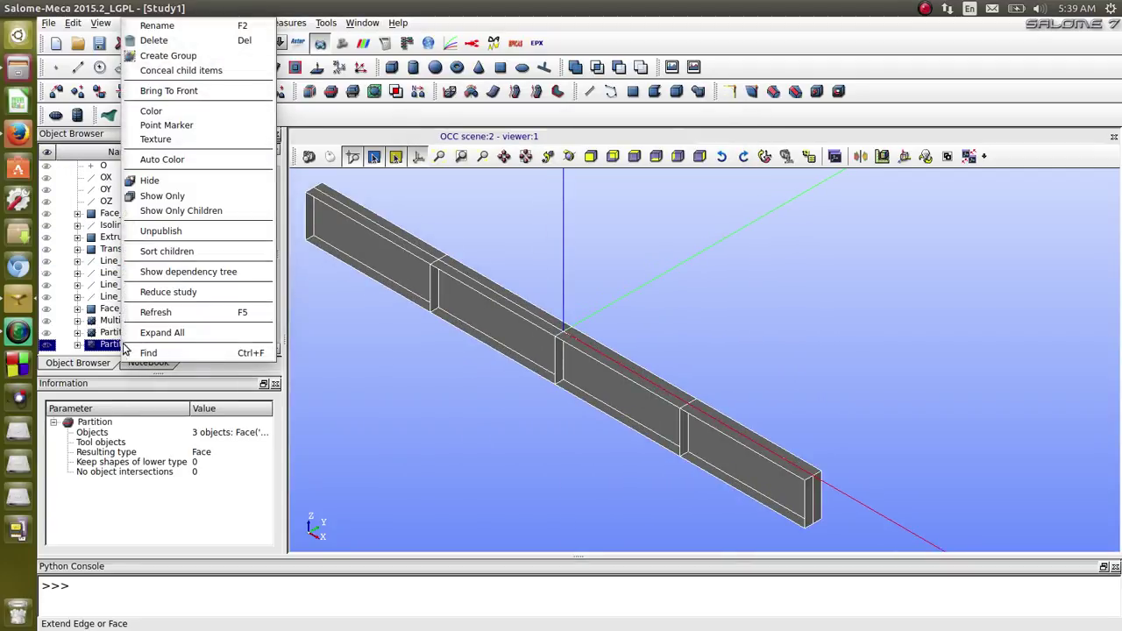
click(172, 197)
ctrl+right_drag(529, 303, 598, 382)
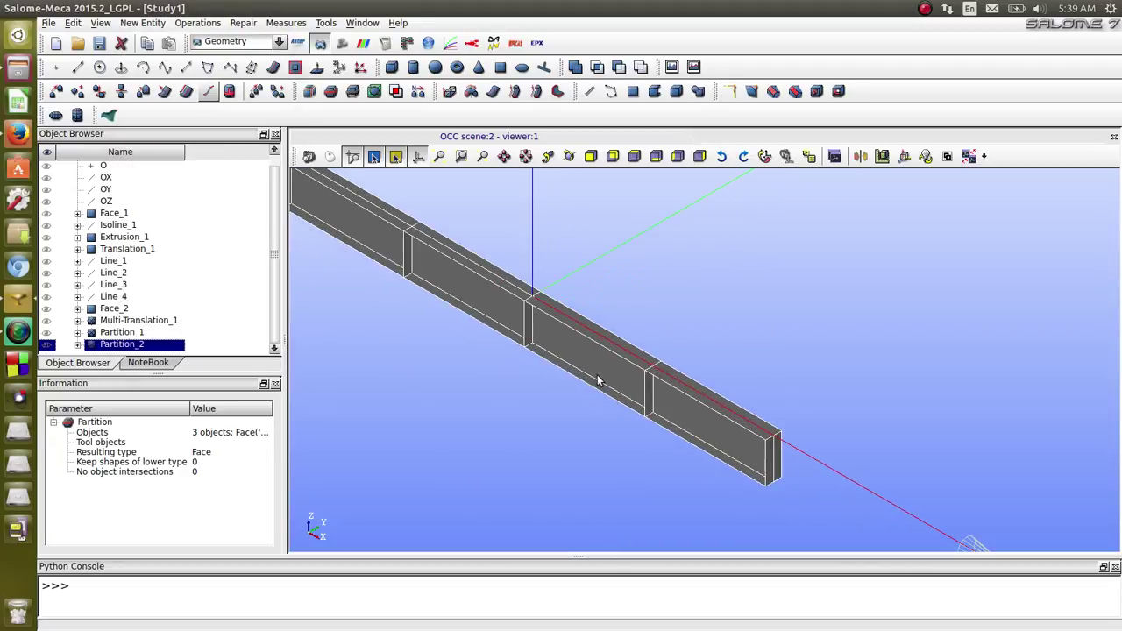
scroll(598, 382, down, 2)
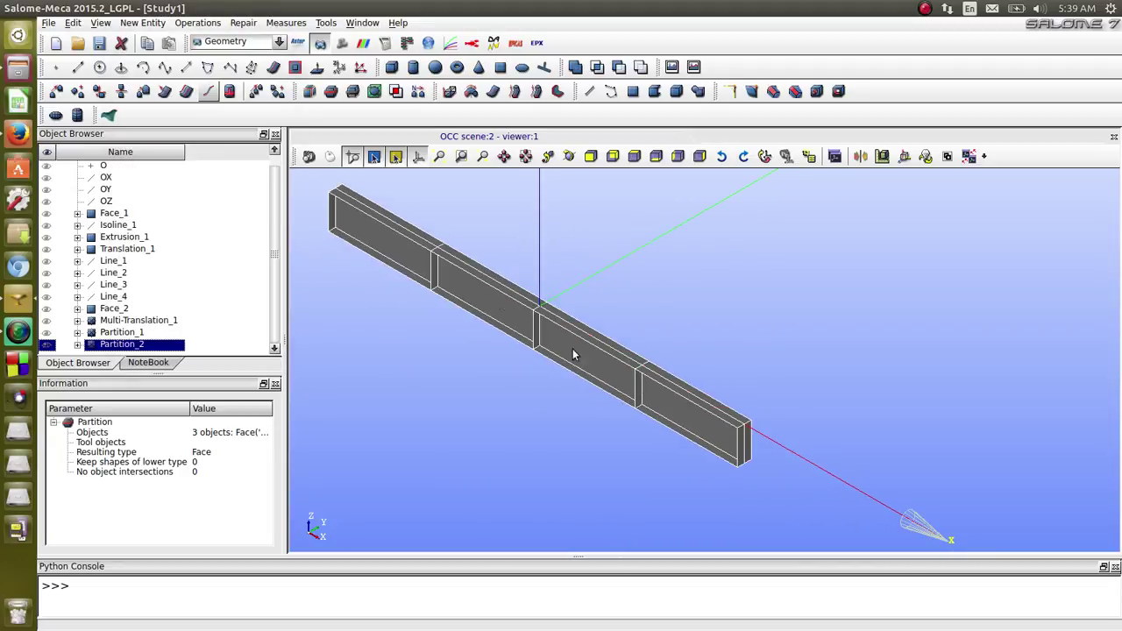
Check Partition_2 for coincident edges with Glue Edges detection, and leave the command without gluing
click(268, 27)
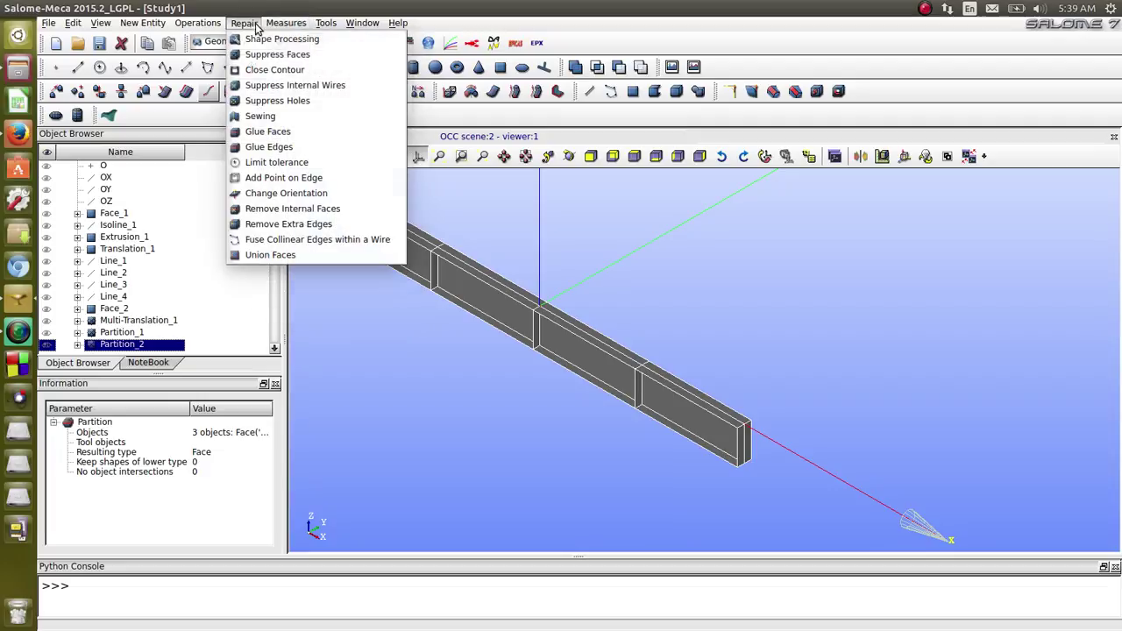
click(272, 149)
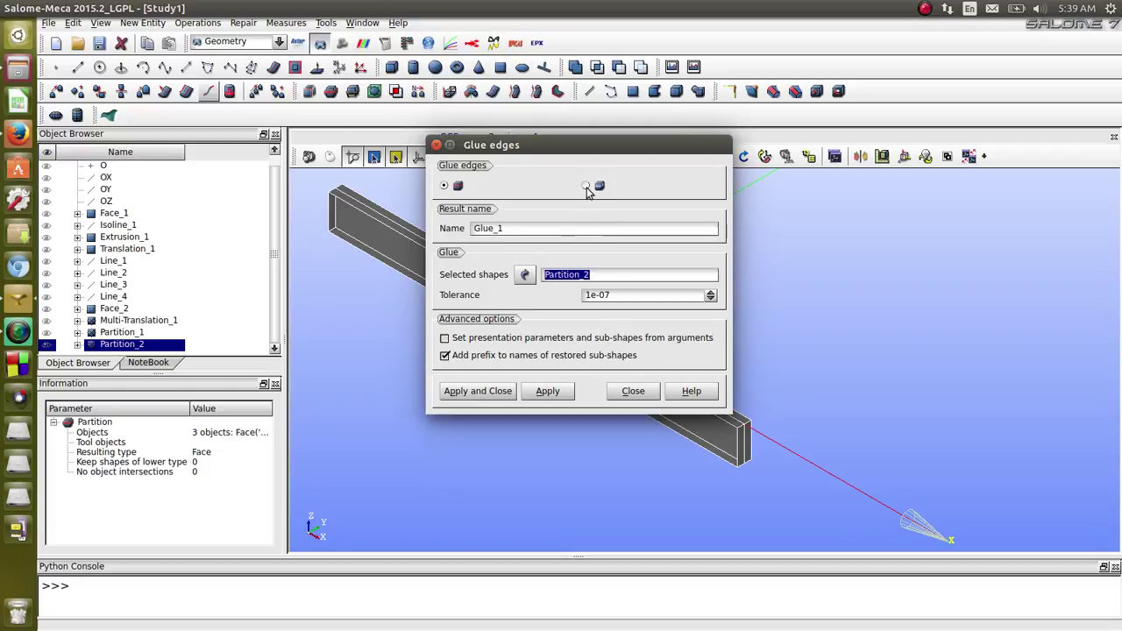
click(586, 186)
click(583, 318)
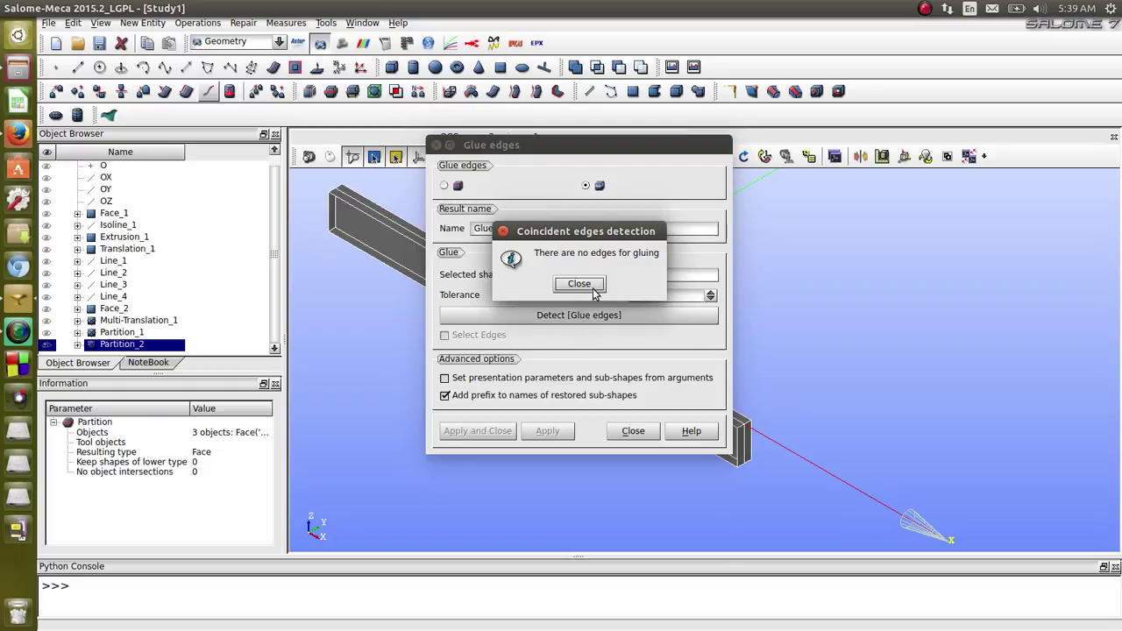
click(593, 290)
click(631, 430)
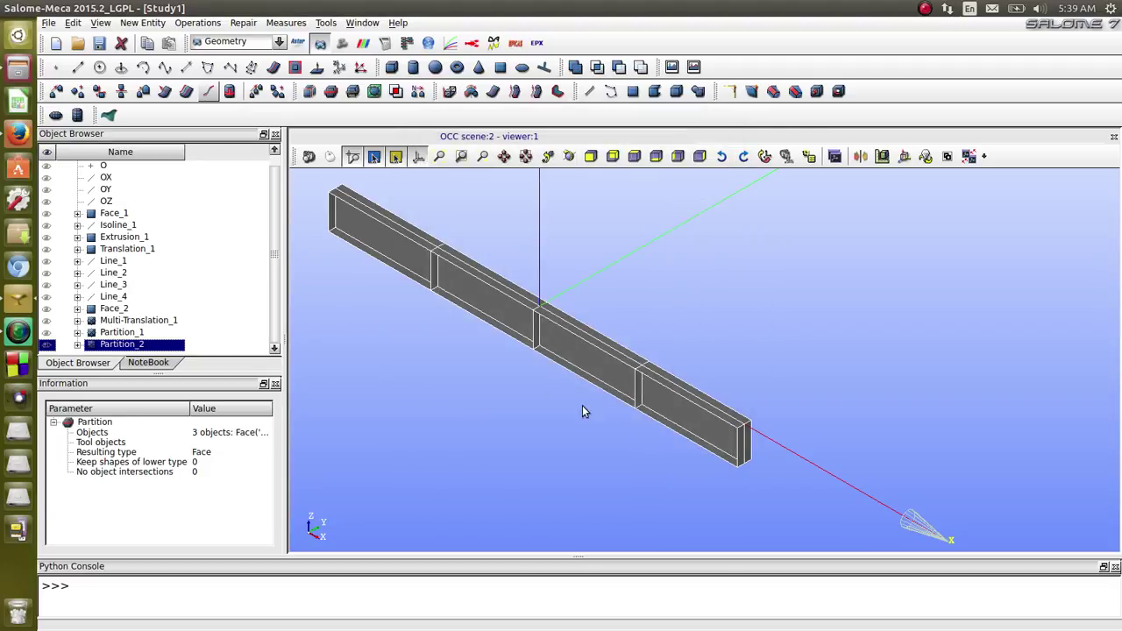
Switch to the Mesh module and start a mesh on Partition_2 with the 2D Automatic Quadrangulation hypothesis set
click(277, 44)
click(250, 95)
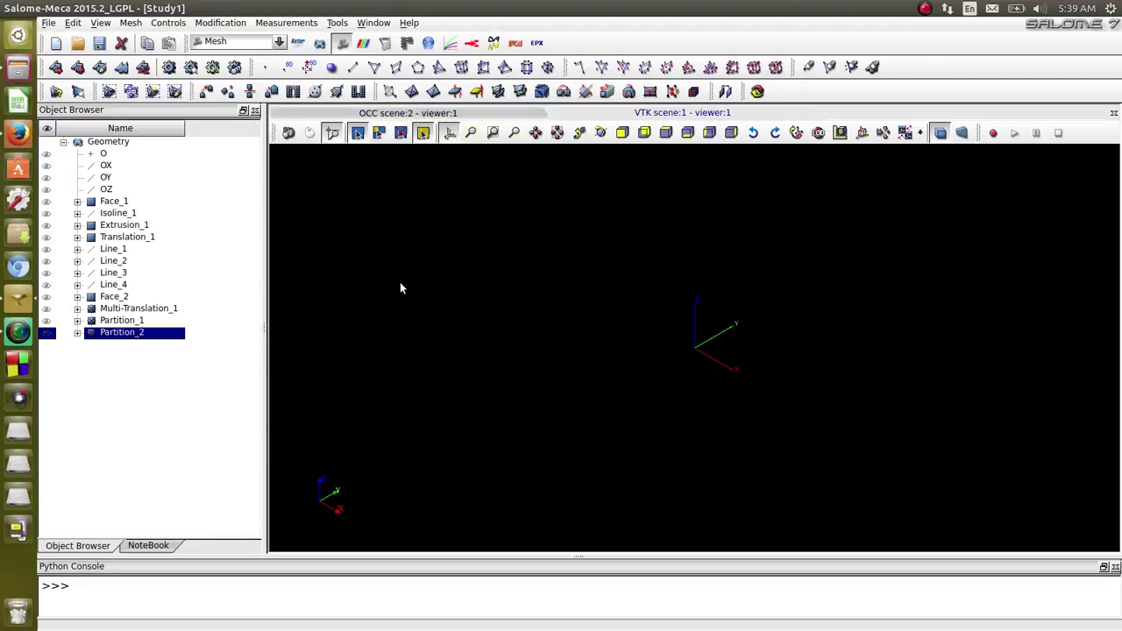
click(140, 40)
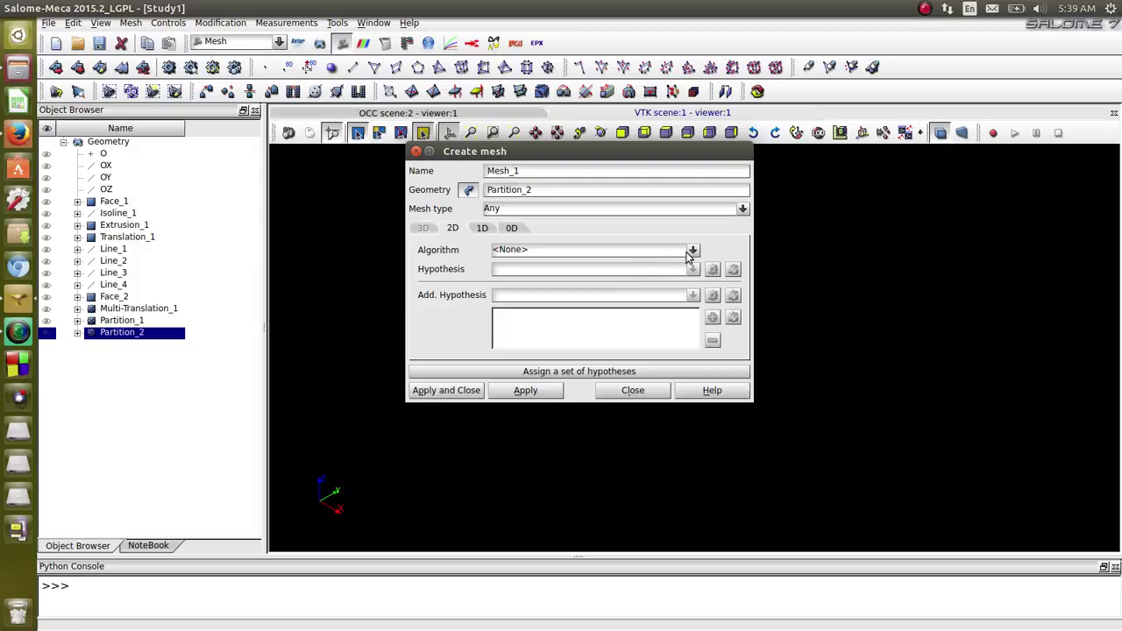
click(552, 371)
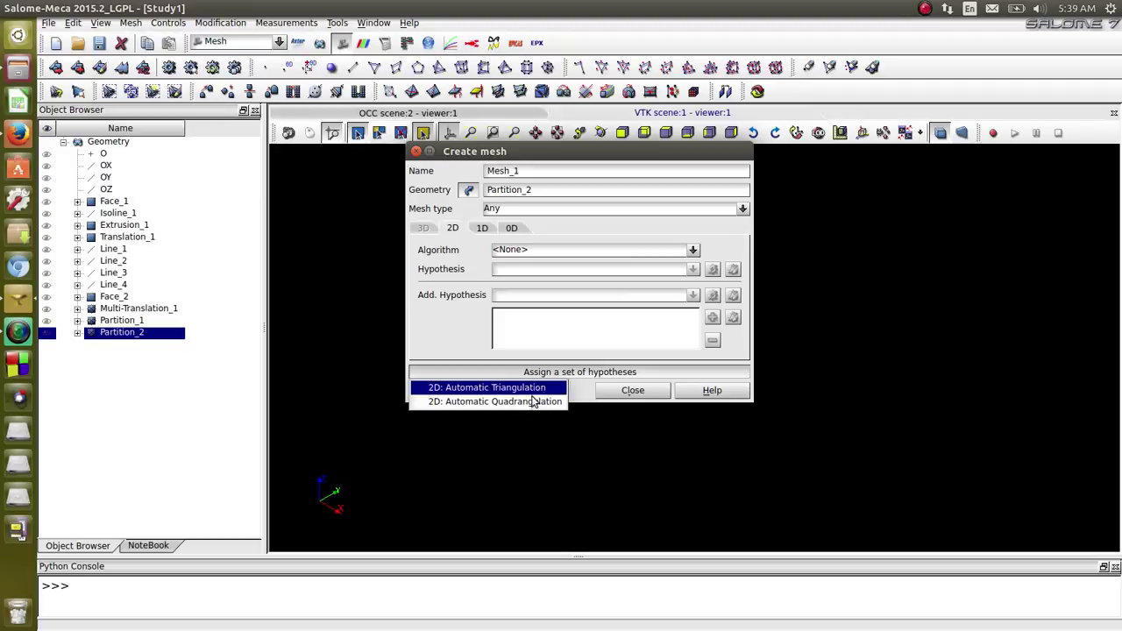
click(526, 401)
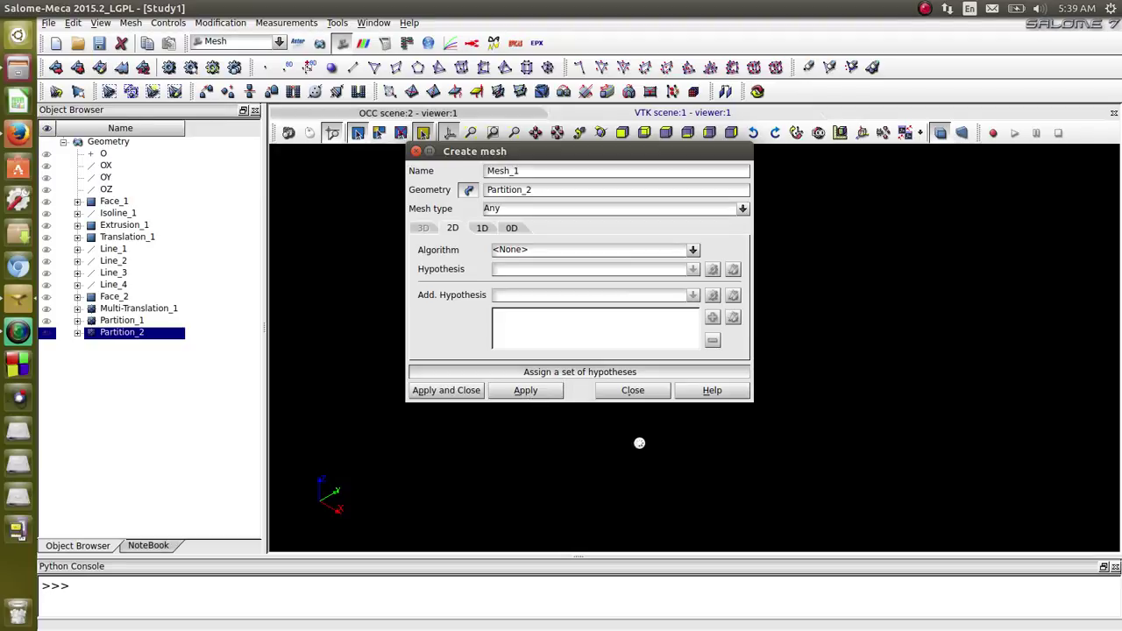
Set the number of segments to 8 with equidistant distribution and create Mesh_1 using Quadrangle (Mapping)
drag(549, 269, 523, 268)
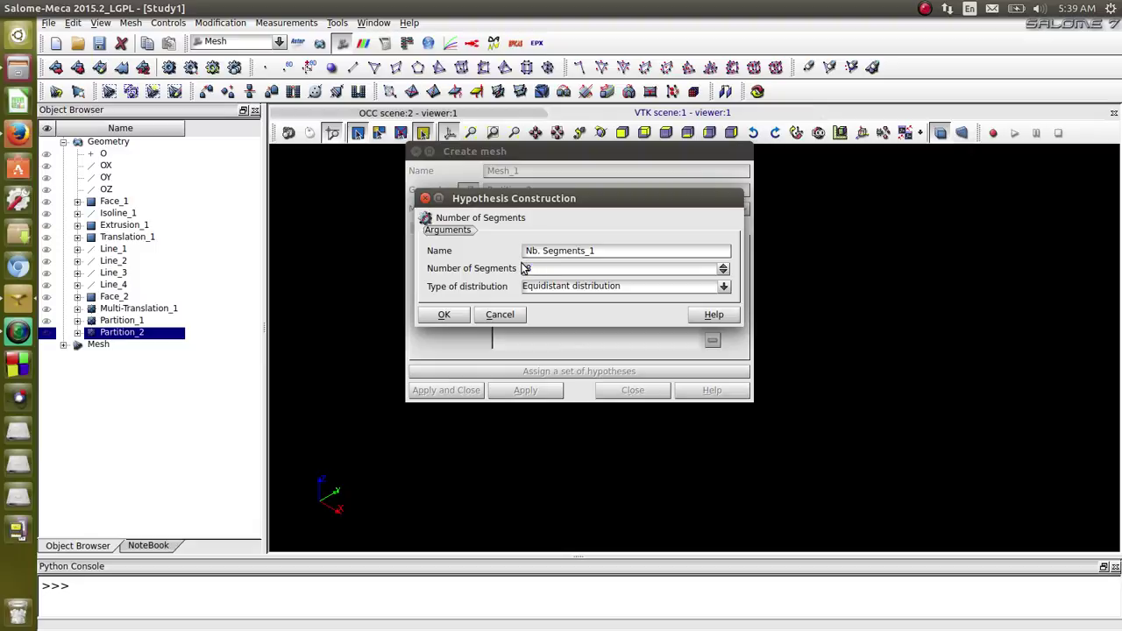
click(443, 316)
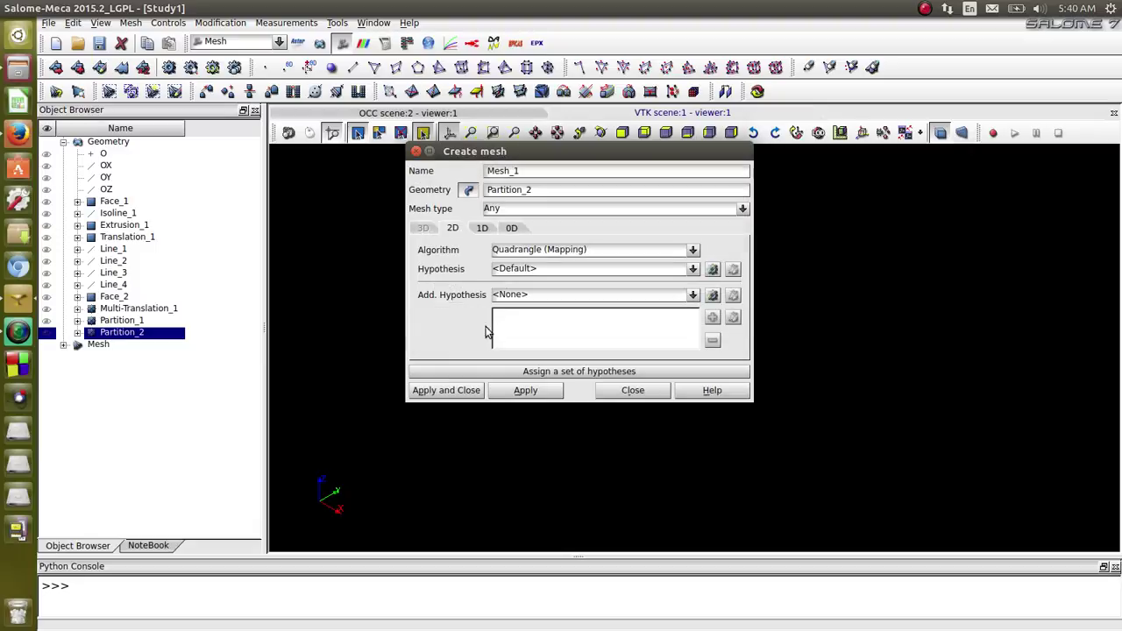
click(462, 391)
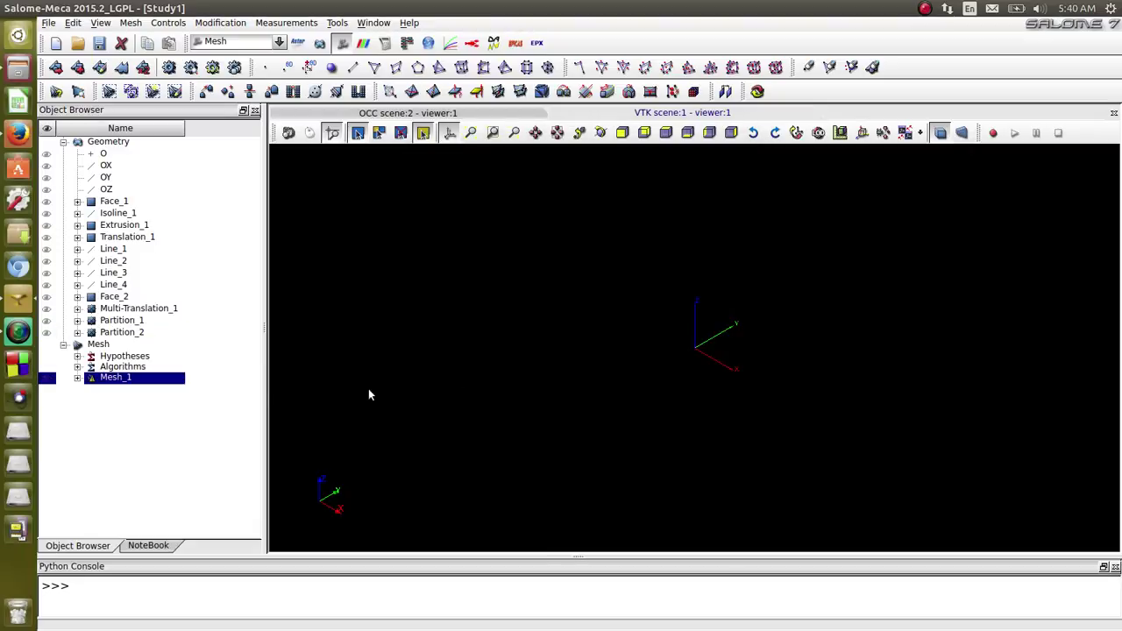
Compute Mesh_1 and dismiss the computation summary
right_click(143, 385)
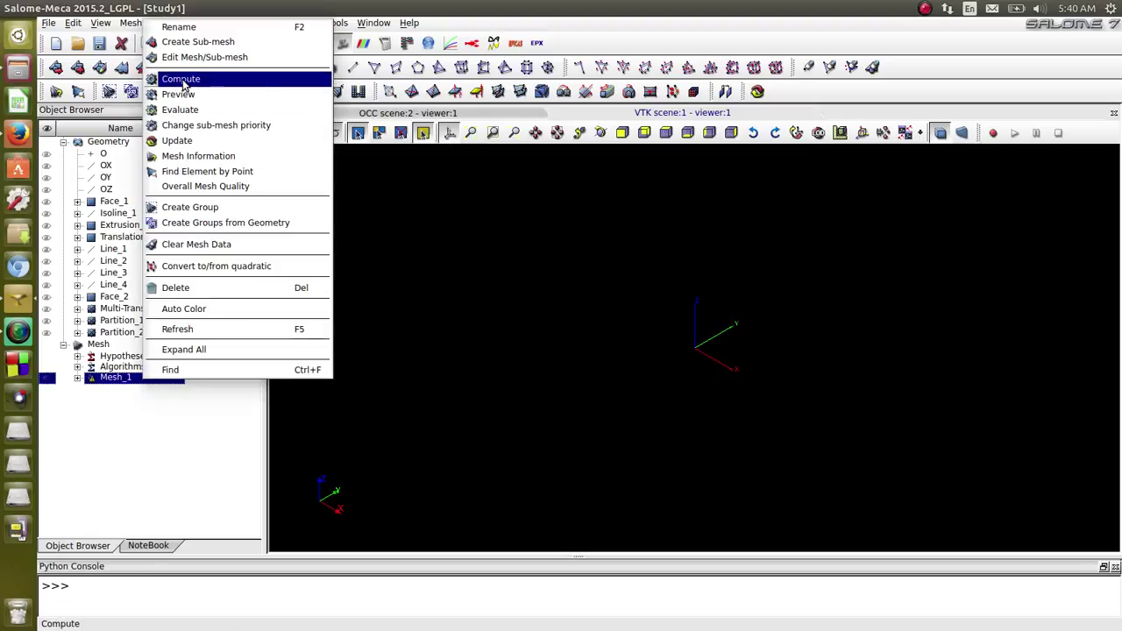
click(263, 78)
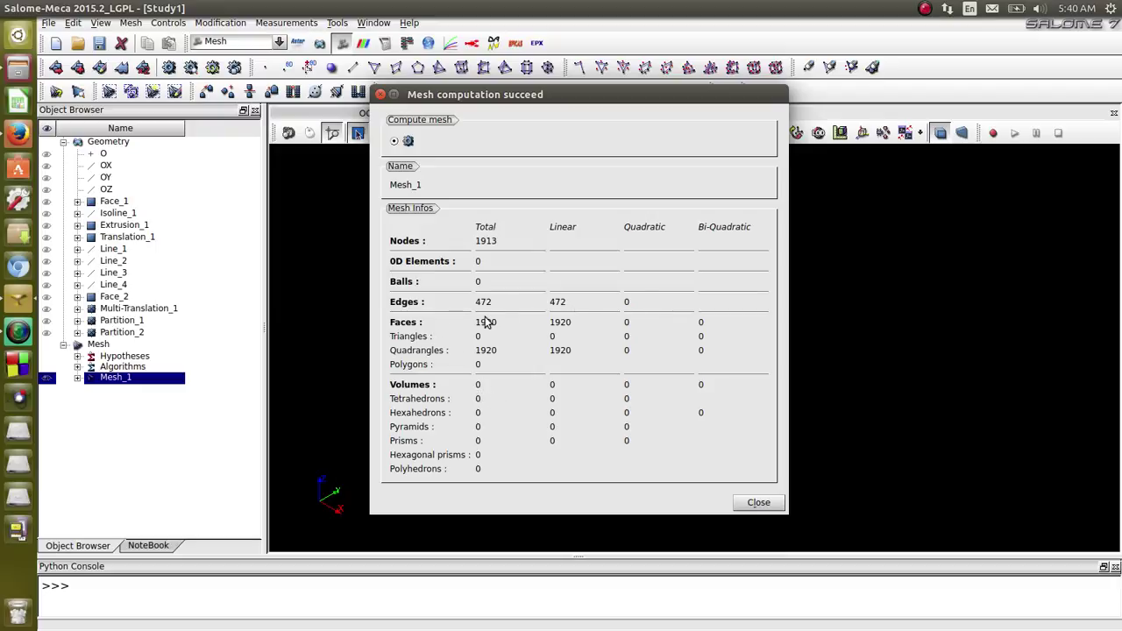
click(759, 505)
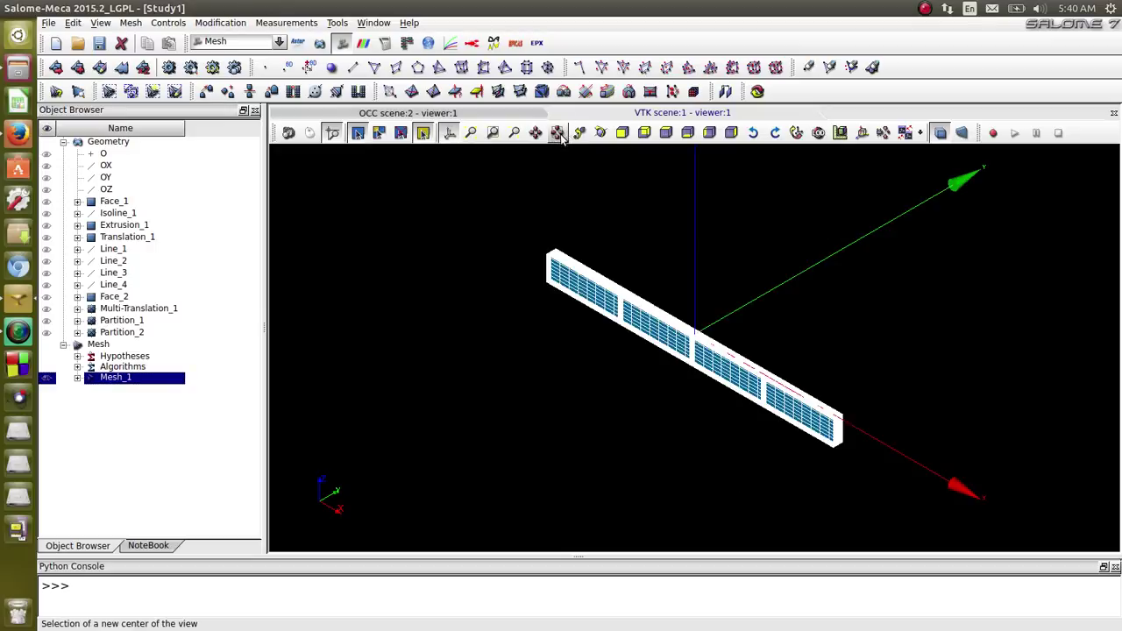
Convert Mesh_1 to quadratic with medium nodes on geometry
scroll(827, 412, up, 5)
scroll(827, 412, up, 5)
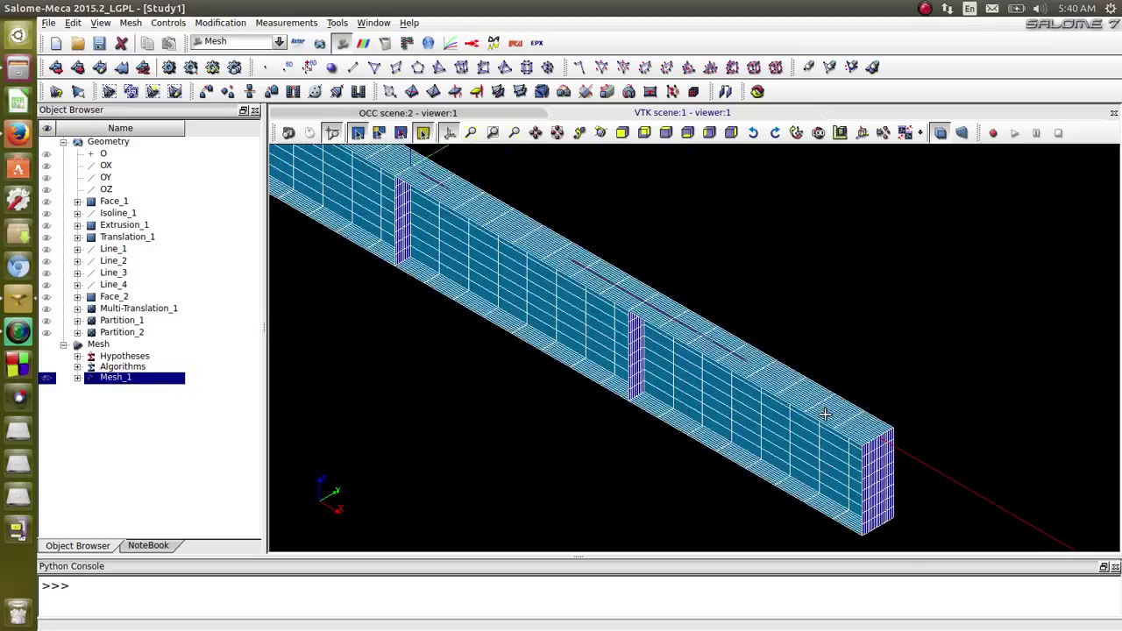
scroll(823, 396, down, 5)
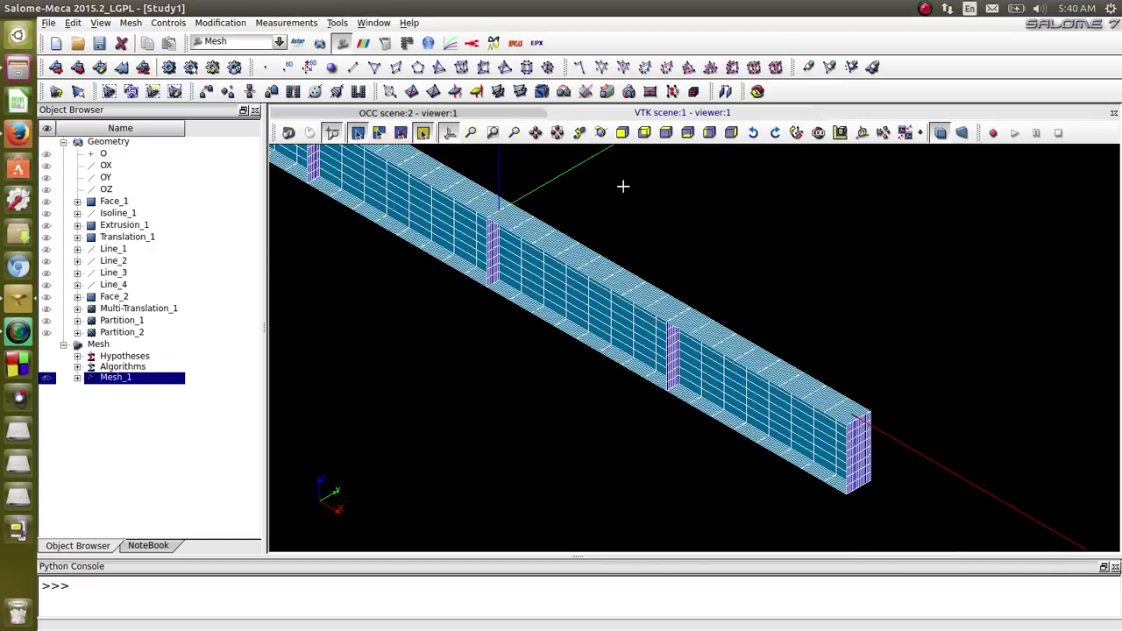
click(601, 132)
drag(603, 189, 436, 281)
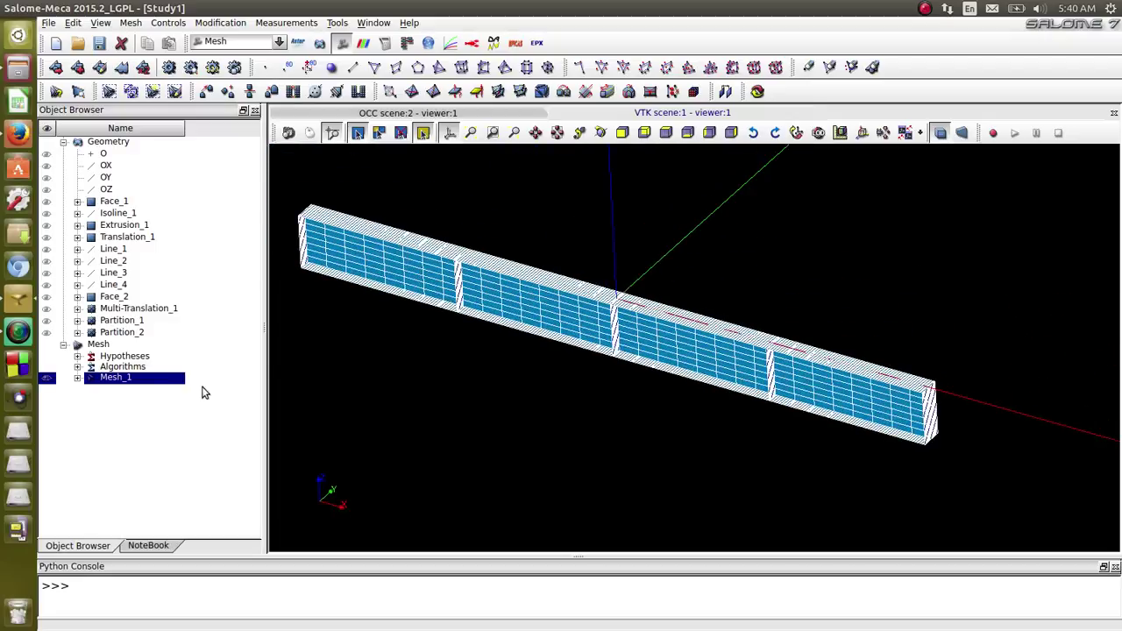
right_click(147, 380)
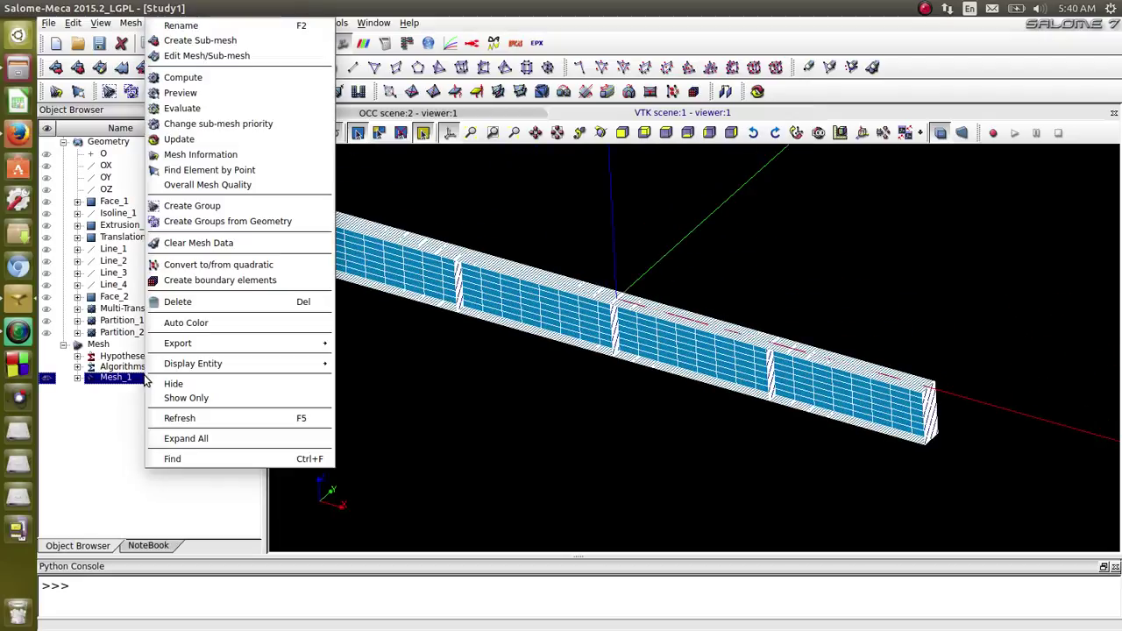
click(223, 265)
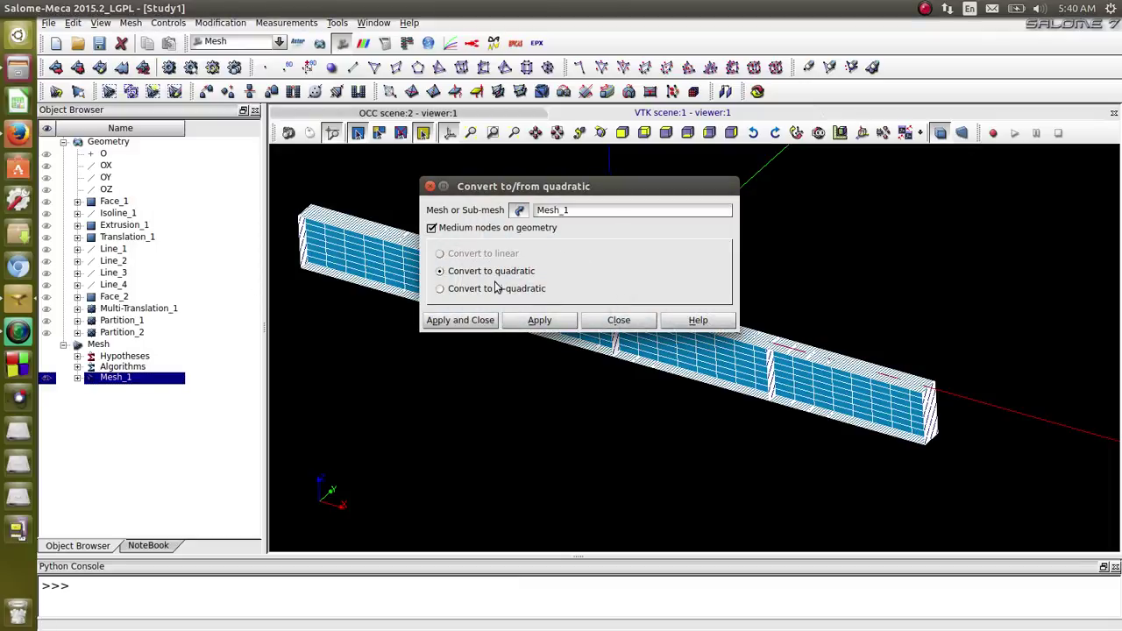
click(461, 320)
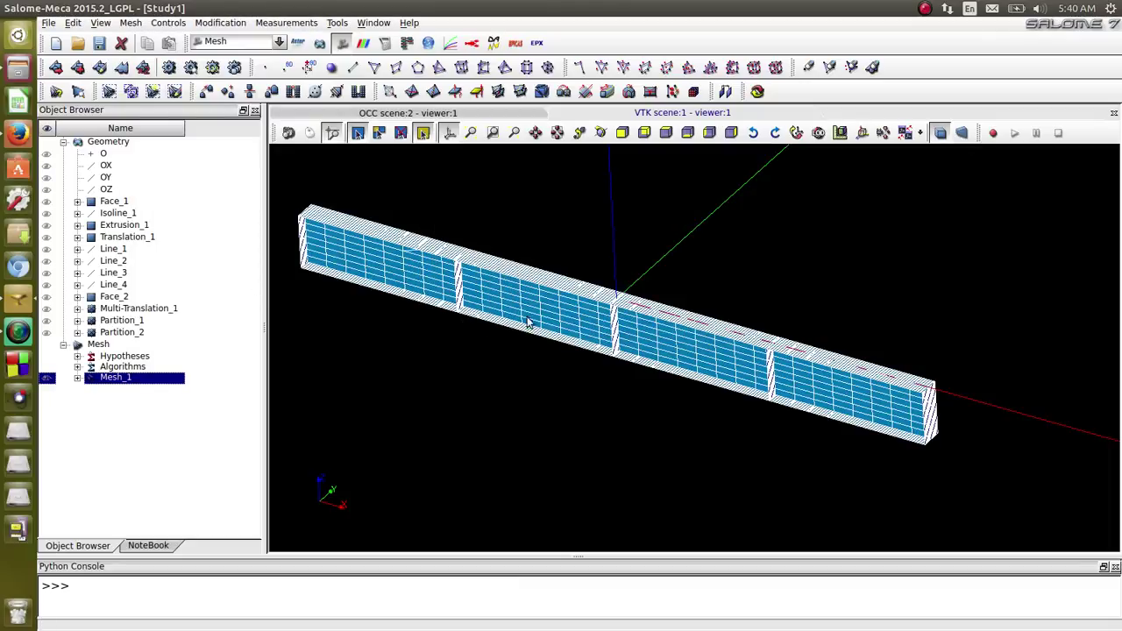
Review the file formats available for exporting Mesh_1, and leave without exporting
scroll(465, 302, down, 2)
scroll(422, 266, up, 1)
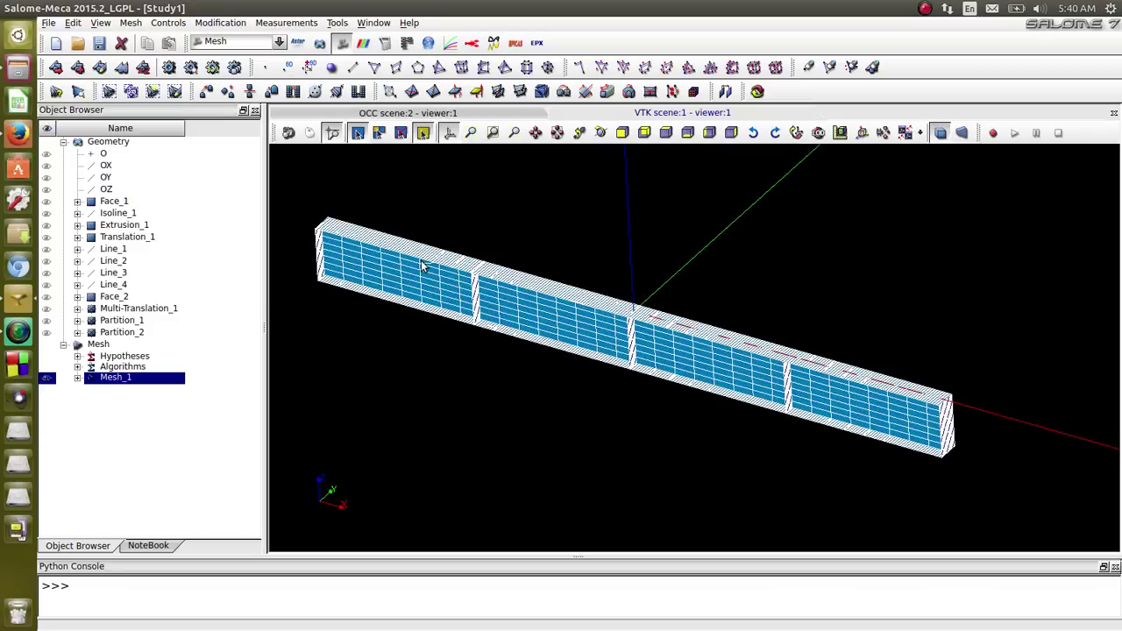
right_click(161, 379)
mouse_move(321, 343)
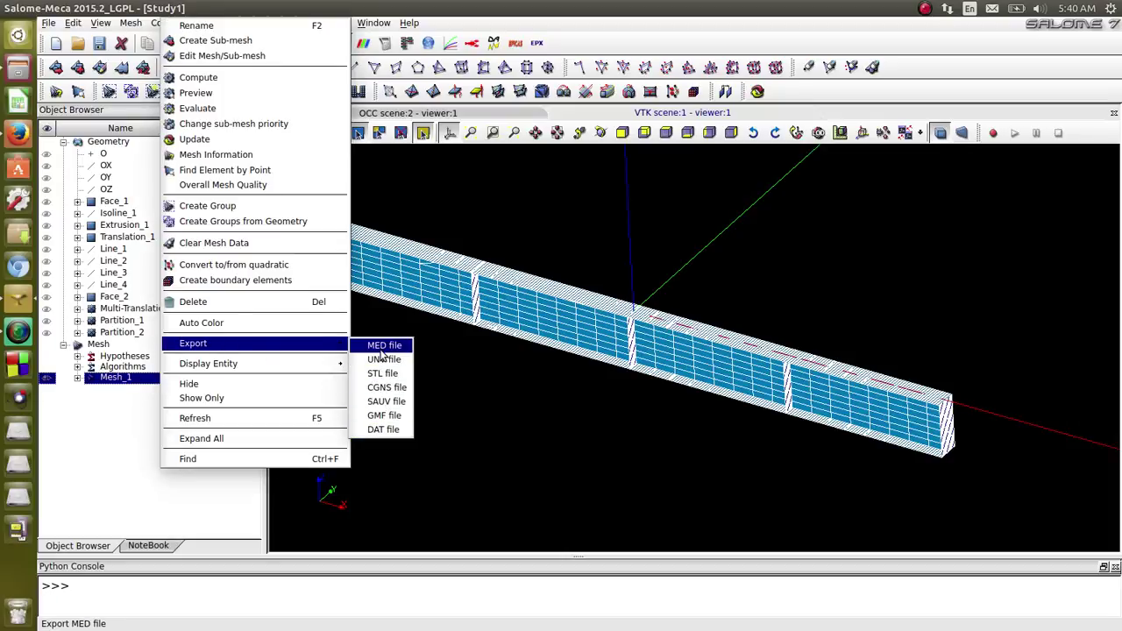
click(486, 412)
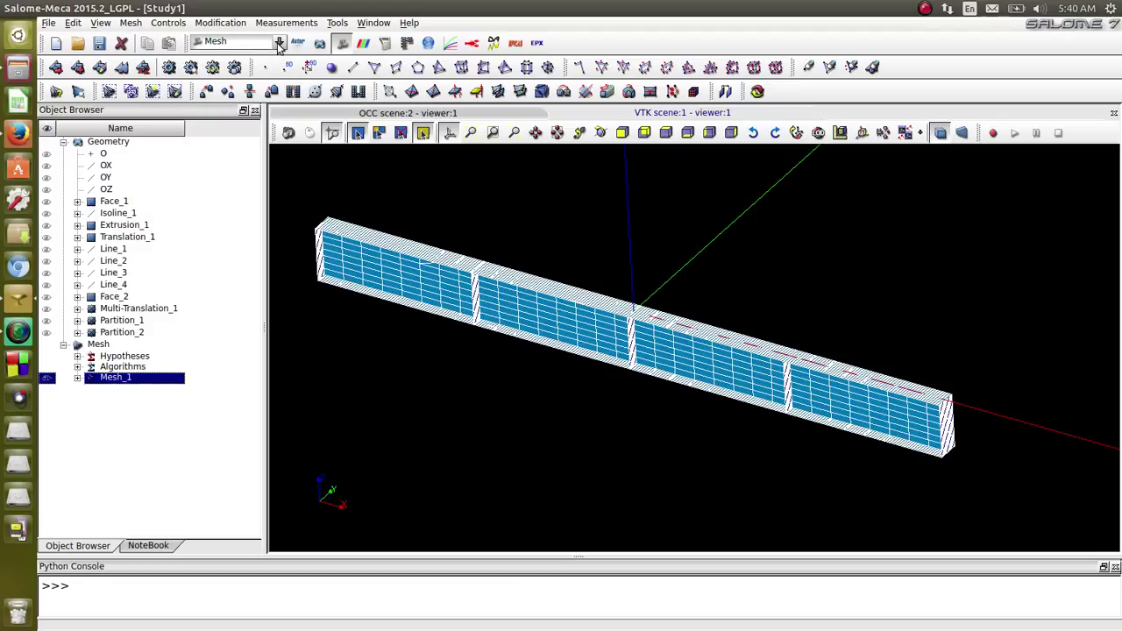
Switch to the Geometry module, select Partition_2 and review its available export formats without exporting
click(279, 42)
click(230, 79)
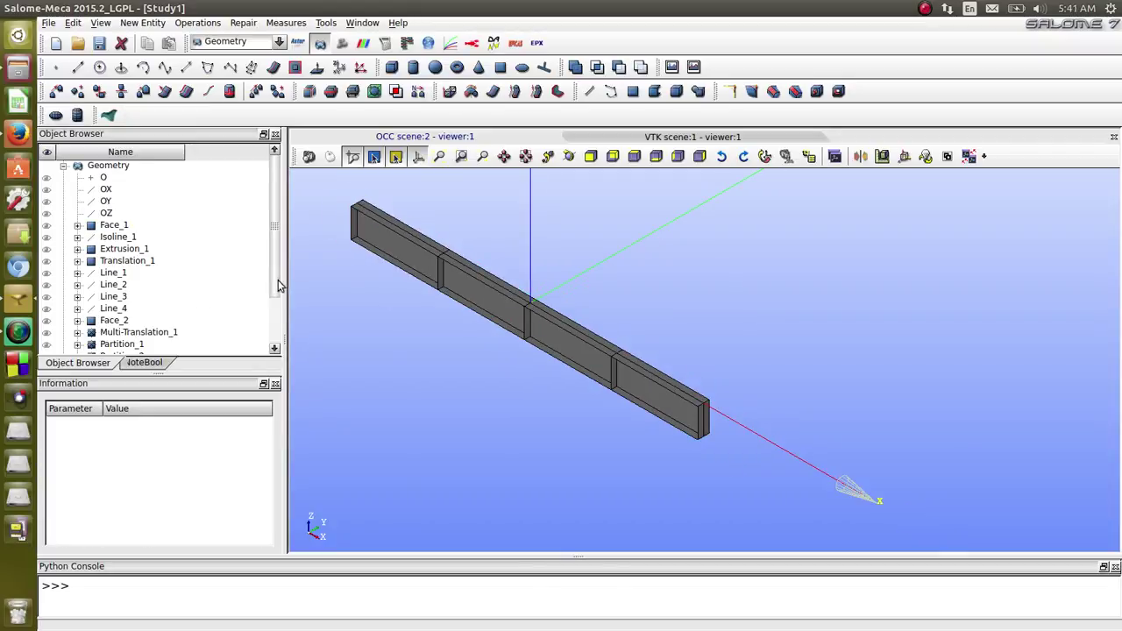
drag(275, 285, 281, 333)
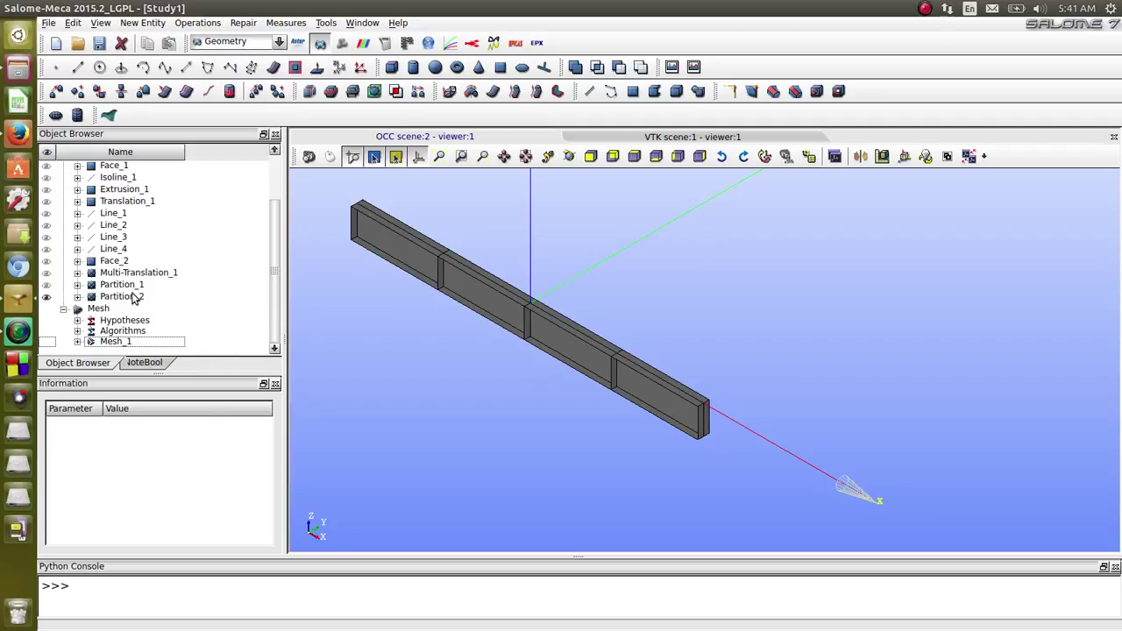
click(133, 299)
click(49, 23)
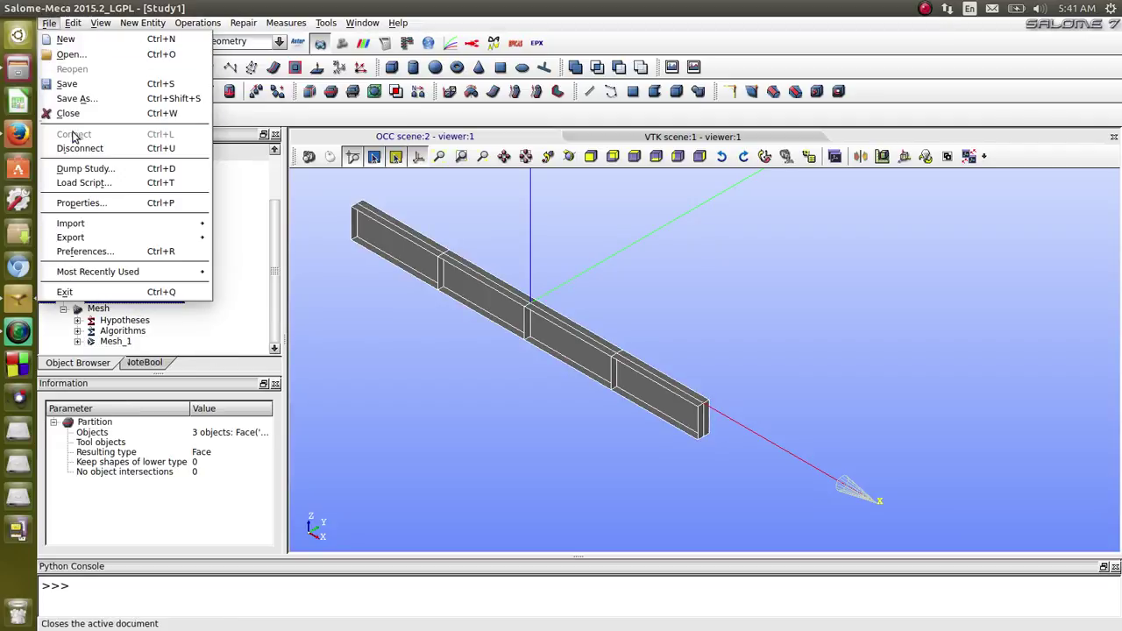
mouse_move(157, 238)
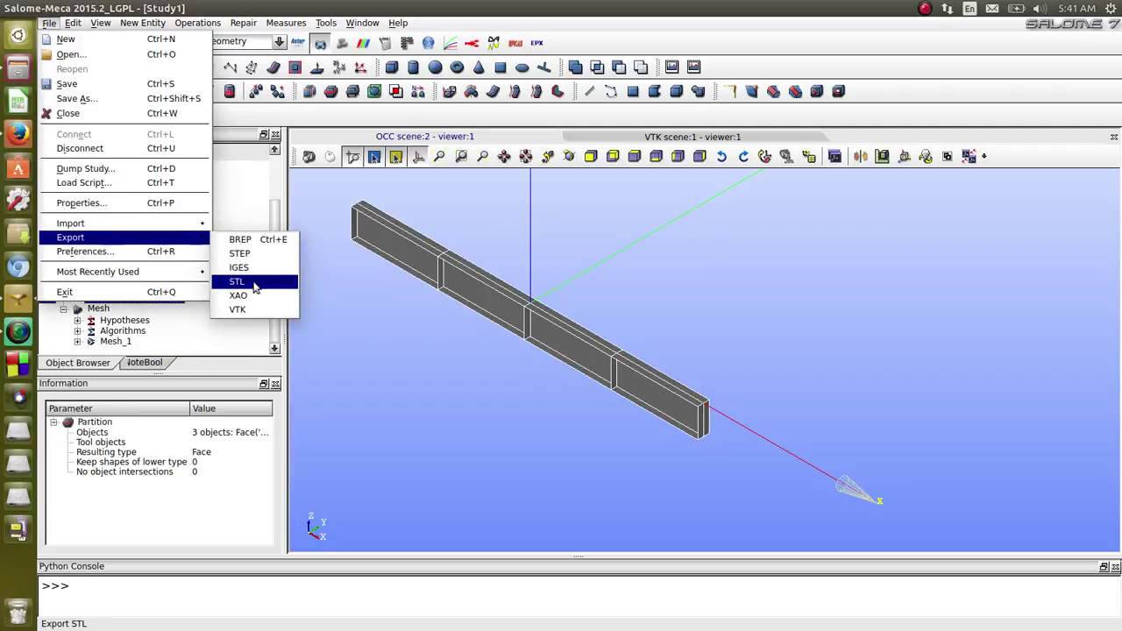
click(644, 230)
click(925, 8)
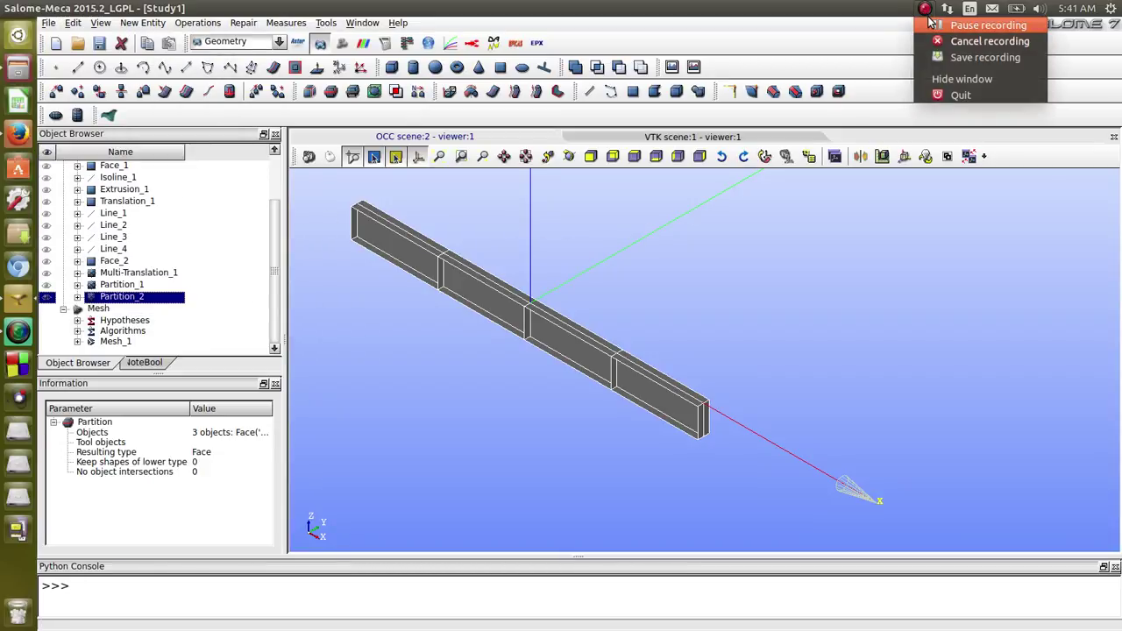